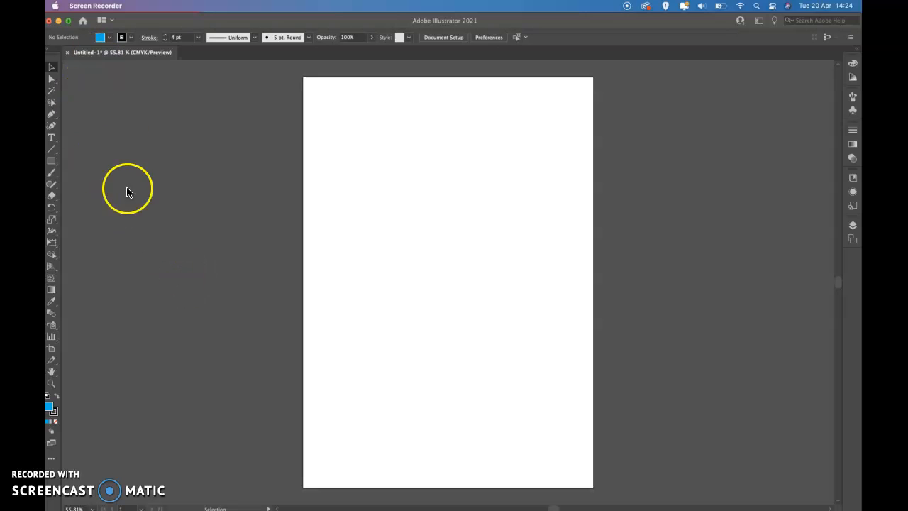
# Set the default fill to none and the stroke to black with a 4 pt weight
pyautogui.click(110, 39)
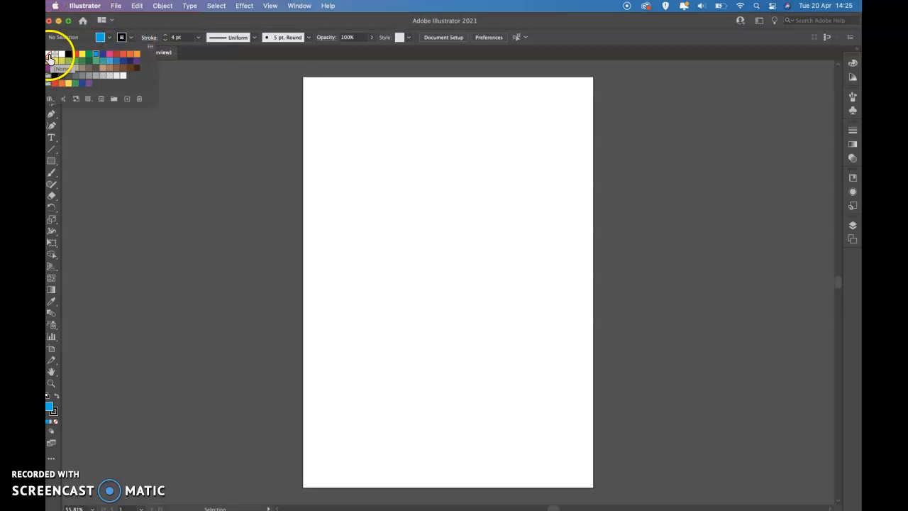
pyautogui.click(49, 57)
pyautogui.click(143, 28)
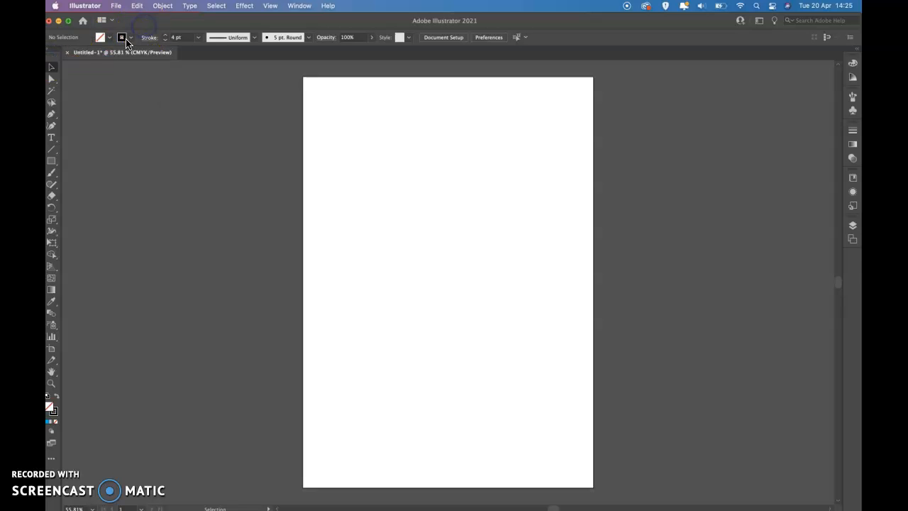
pyautogui.click(131, 40)
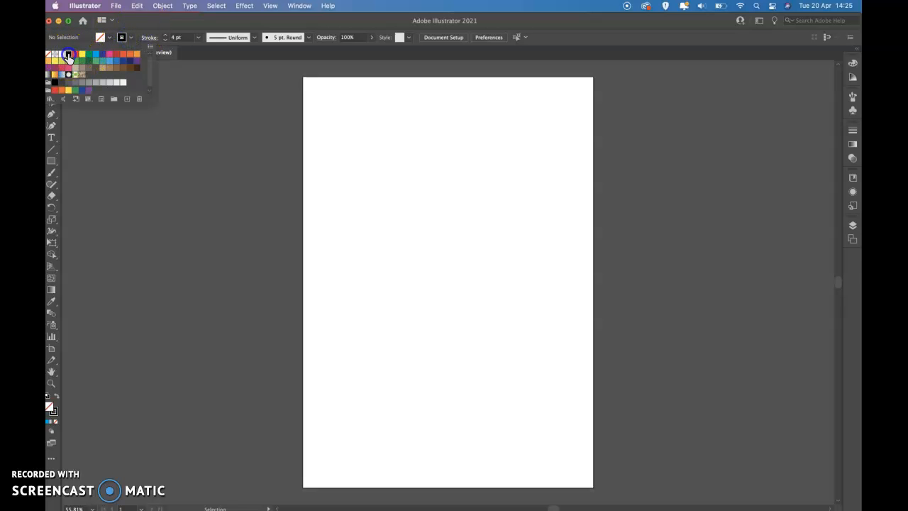
pyautogui.click(162, 21)
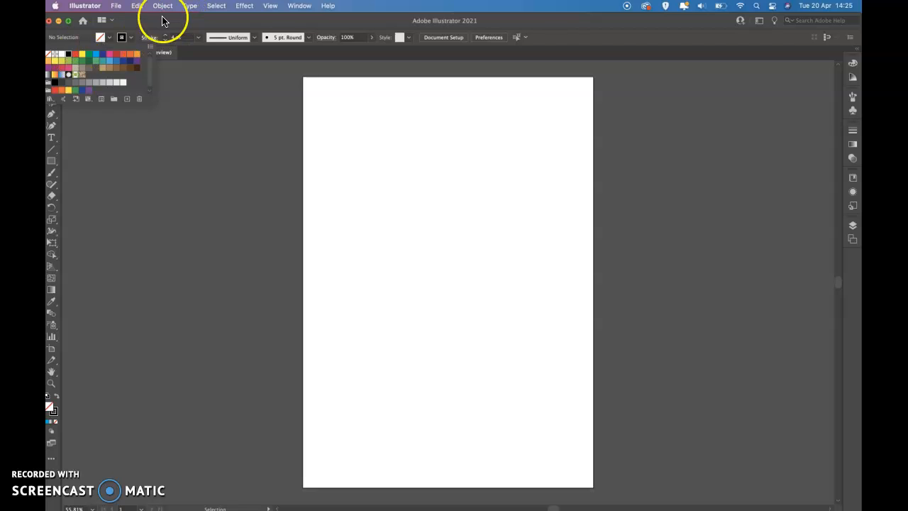
pyautogui.click(166, 36)
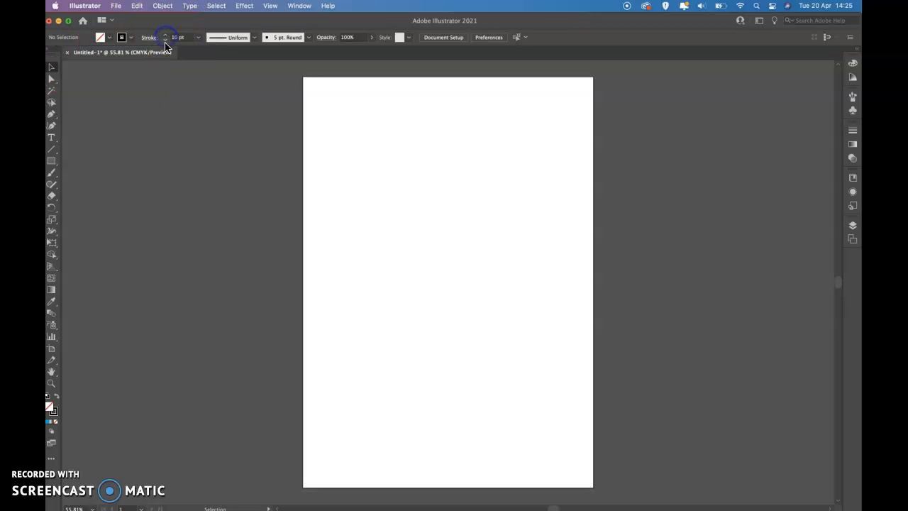
pyautogui.click(164, 40)
# Draw an open zigzag line with three peaks using the Pen tool, and shift it up and to the right on the artboard
pyautogui.scroll(5, 405, 190)
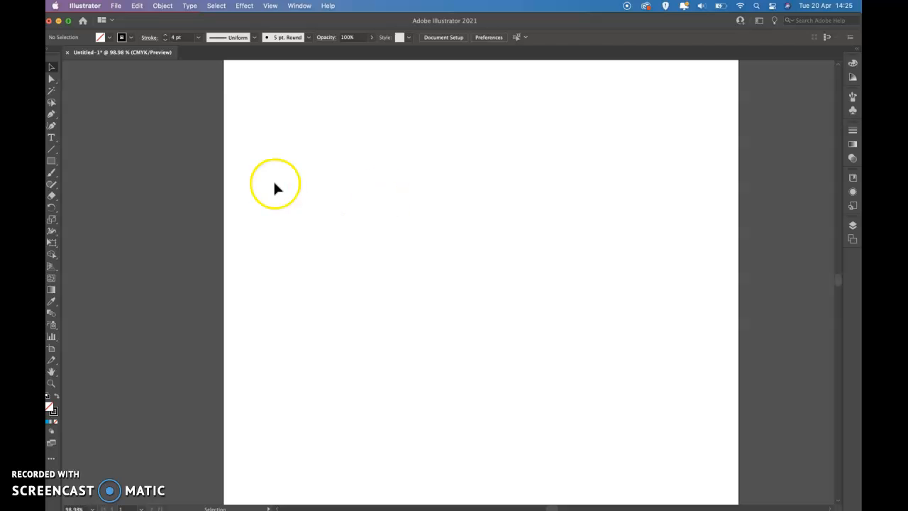
pyautogui.click(51, 116)
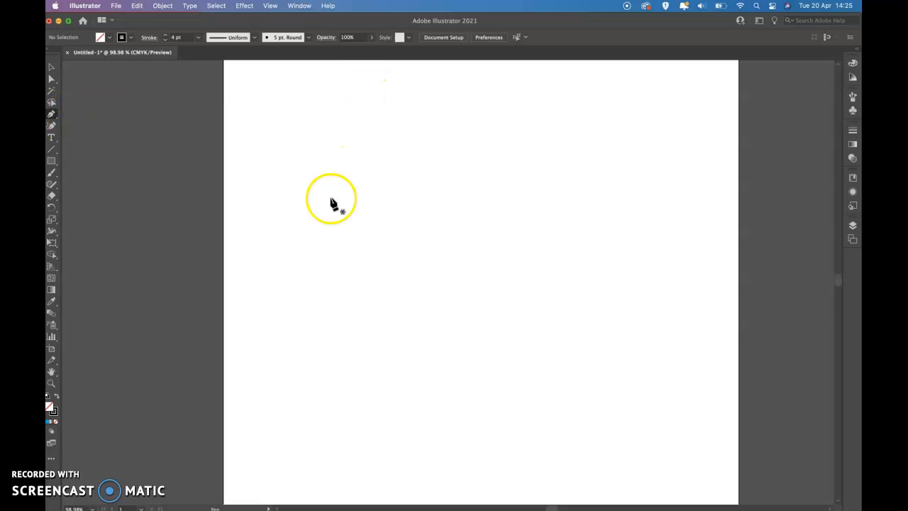
pyautogui.click(274, 210)
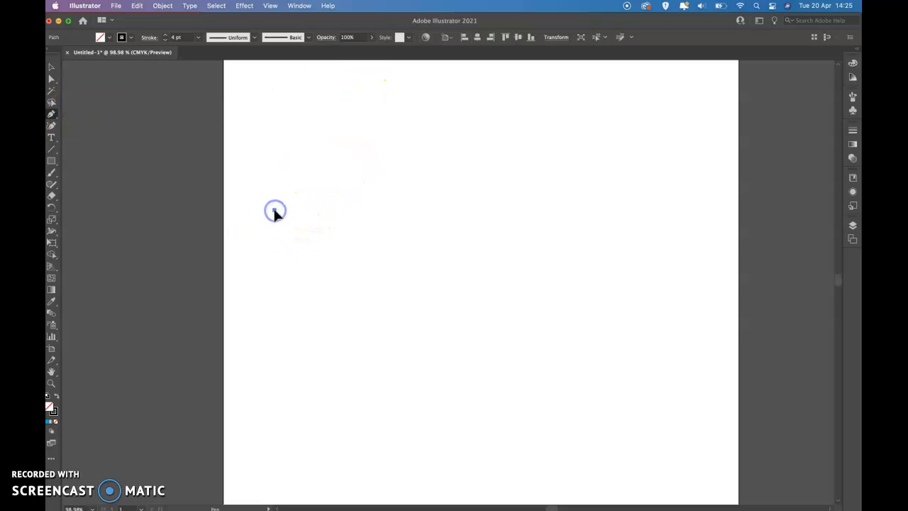
pyautogui.click(329, 131)
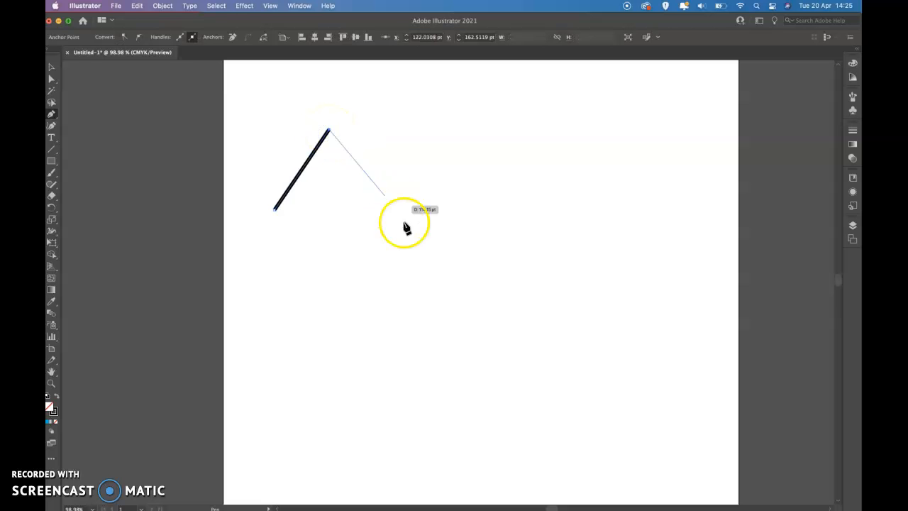
pyautogui.click(386, 206)
pyautogui.click(438, 126)
pyautogui.click(488, 216)
pyautogui.click(541, 125)
pyautogui.click(594, 221)
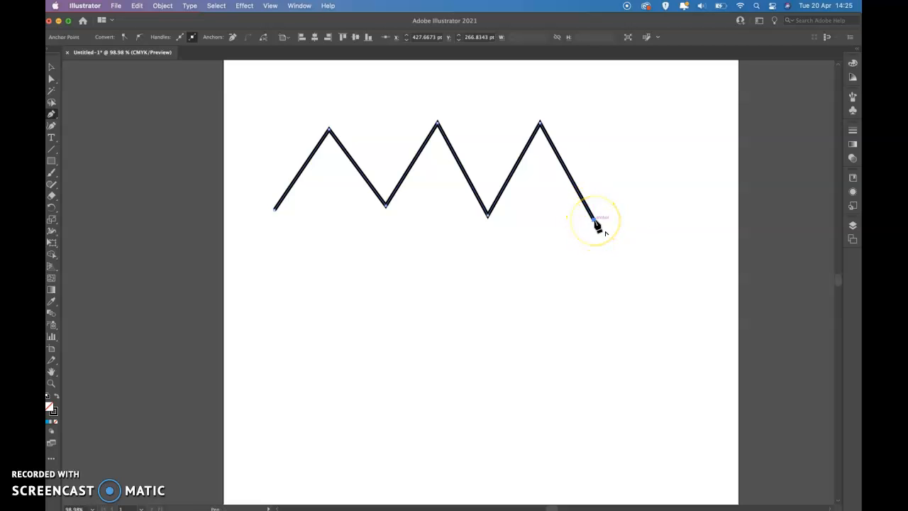
pyautogui.press('v')
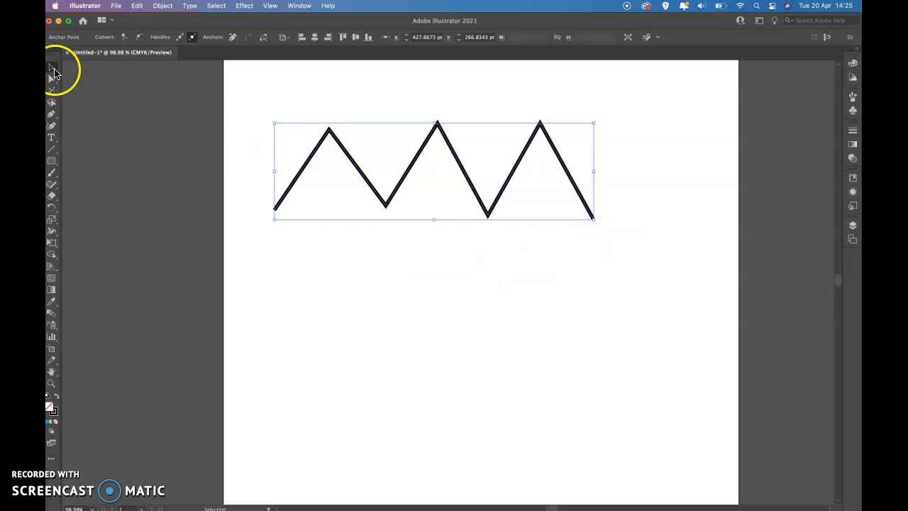
pyautogui.click(148, 151)
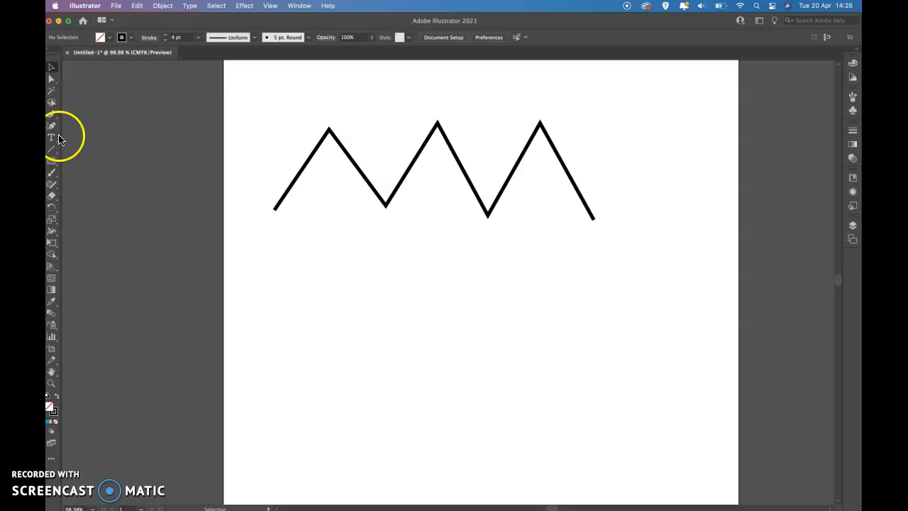
pyautogui.moveTo(513, 179); pyautogui.dragTo(549, 135)
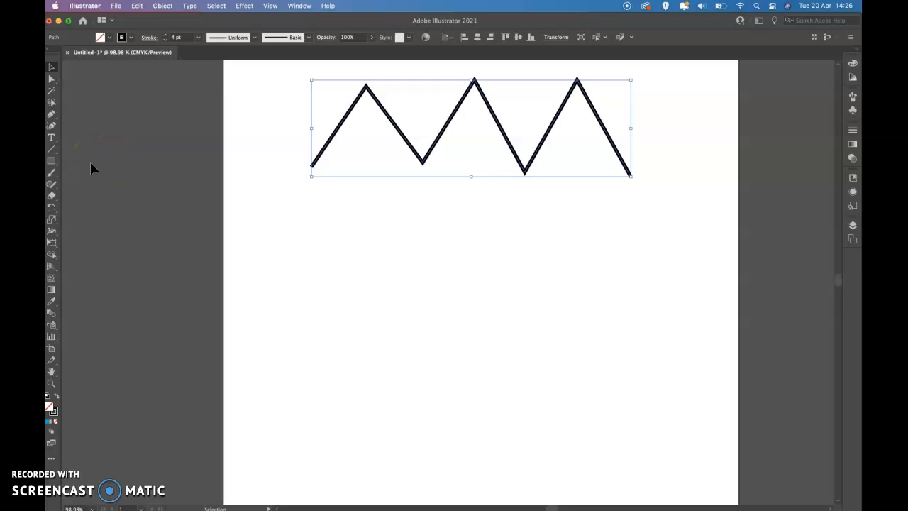
# Draw a closed, straight-sided six-point shape with a notched upper edge below the zigzag using the Pen tool
pyautogui.click(51, 113)
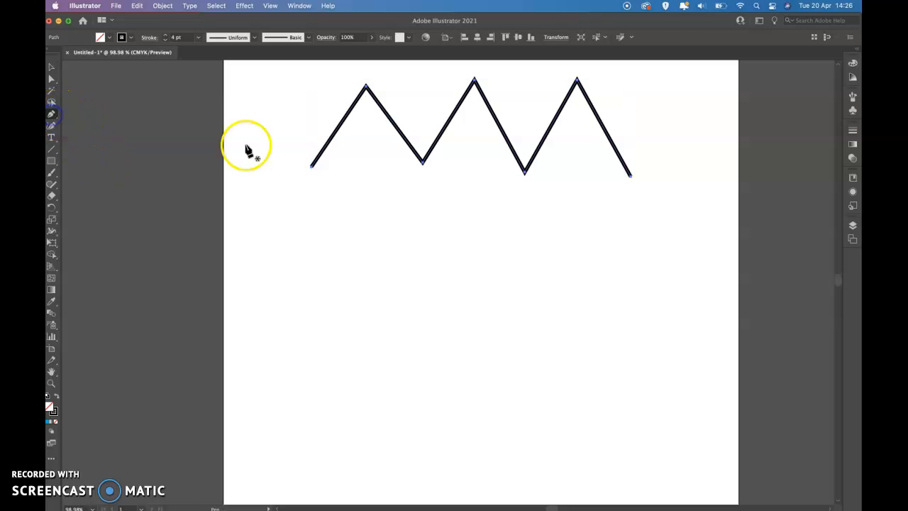
pyautogui.click(315, 276)
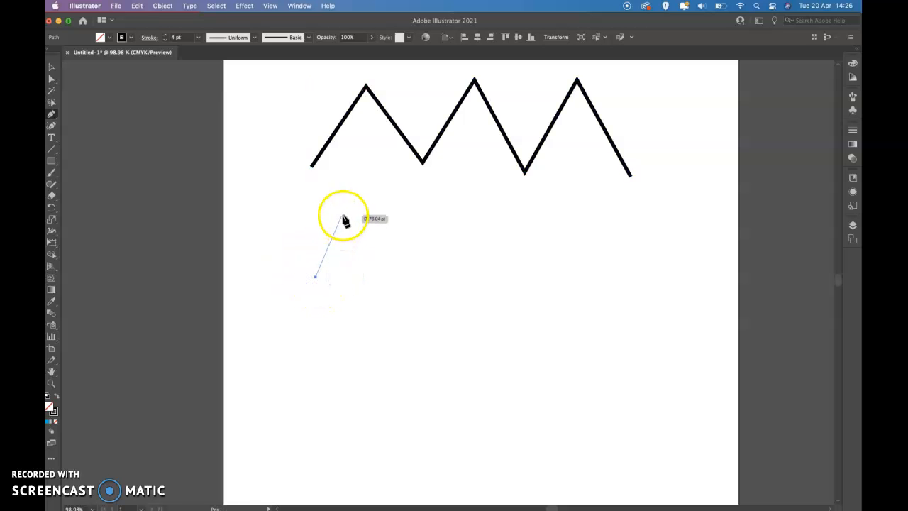
pyautogui.click(342, 215)
pyautogui.click(391, 250)
pyautogui.click(457, 226)
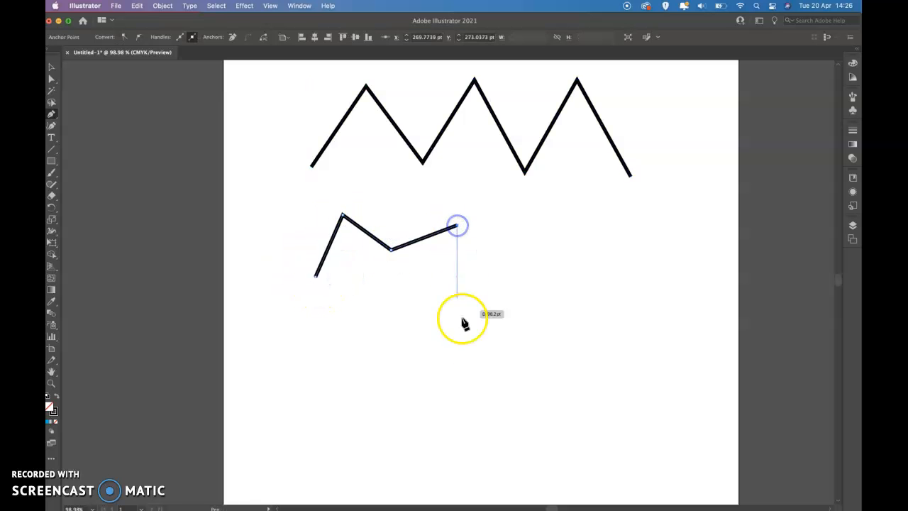
pyautogui.click(457, 349)
pyautogui.click(361, 345)
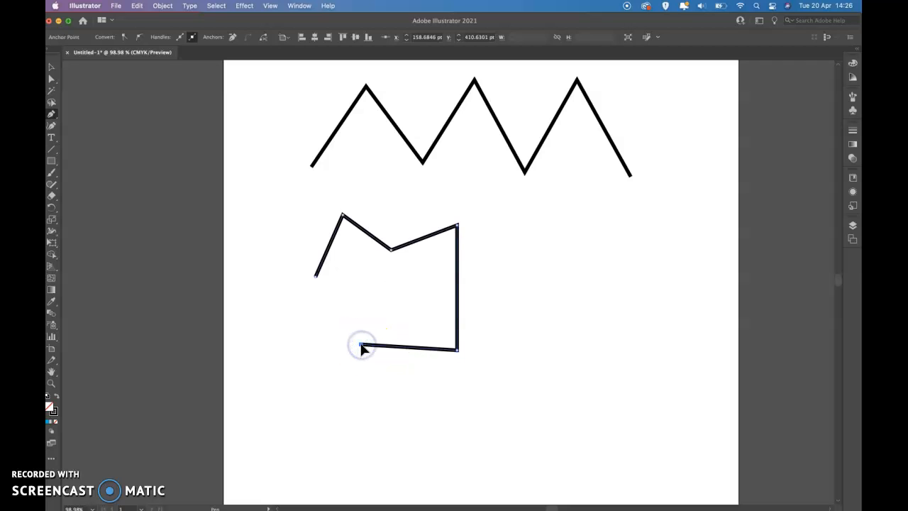
pyautogui.click(315, 278)
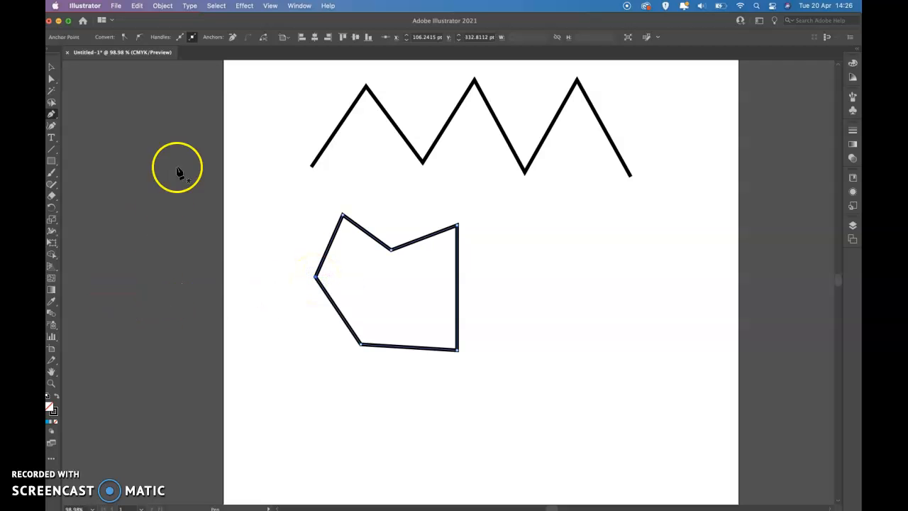
# Fill the closed six-point shape with dark blue and deselect it
pyautogui.click(52, 67)
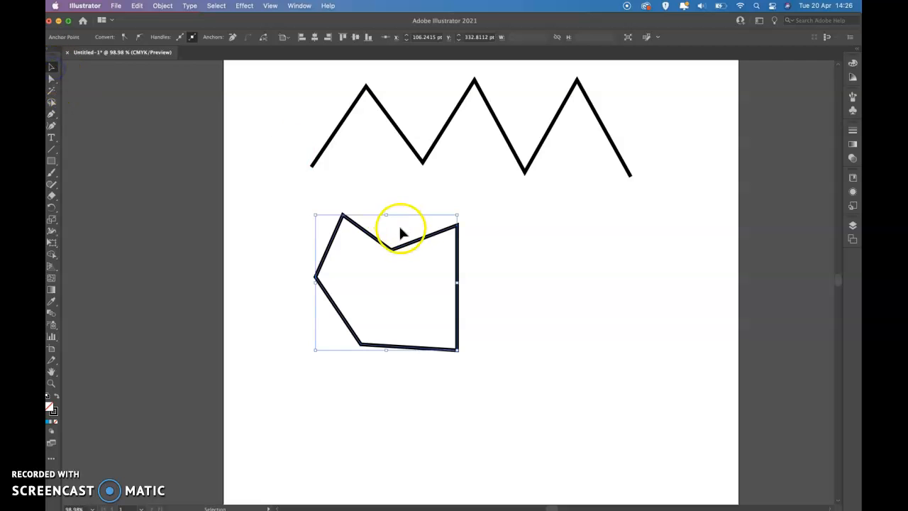
pyautogui.click(419, 245)
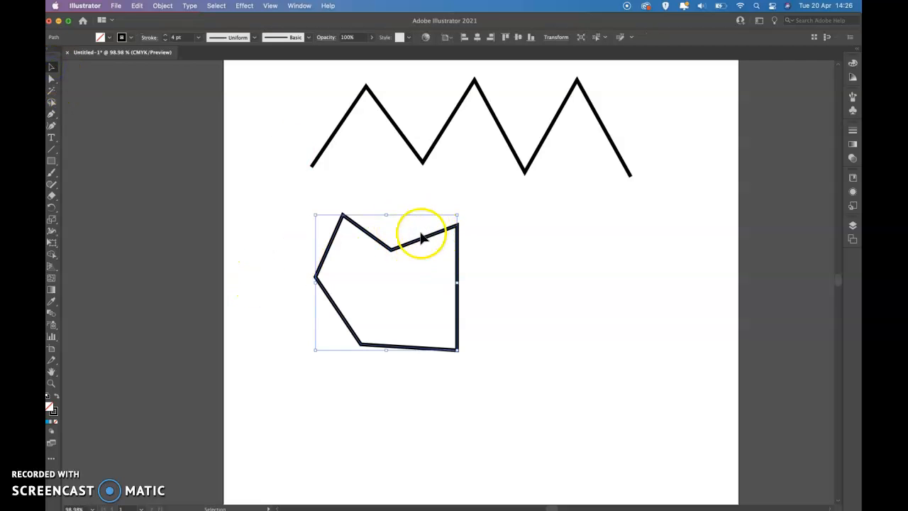
pyautogui.click(107, 37)
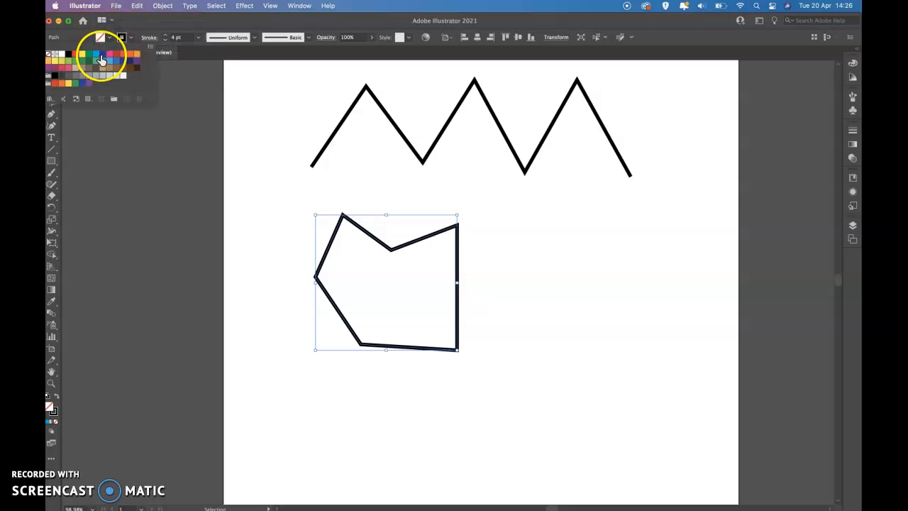
pyautogui.click(101, 57)
pyautogui.click(199, 254)
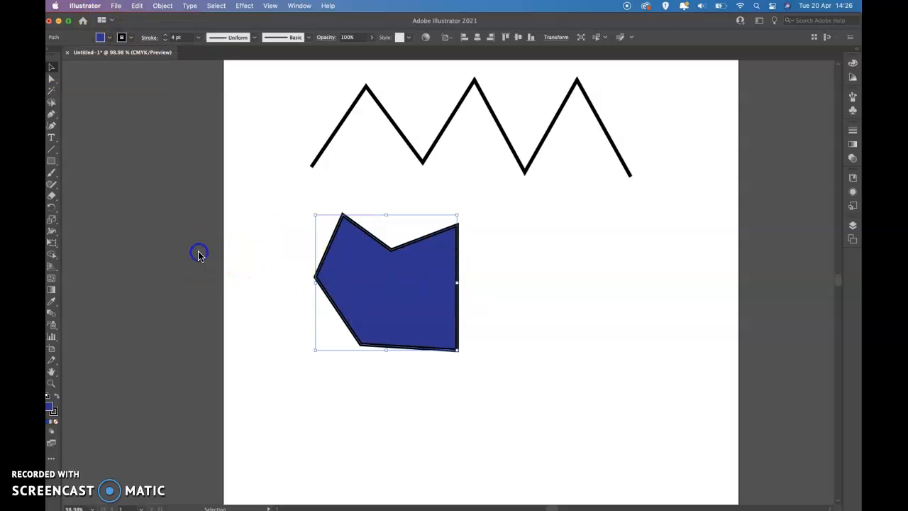
pyautogui.click(208, 252)
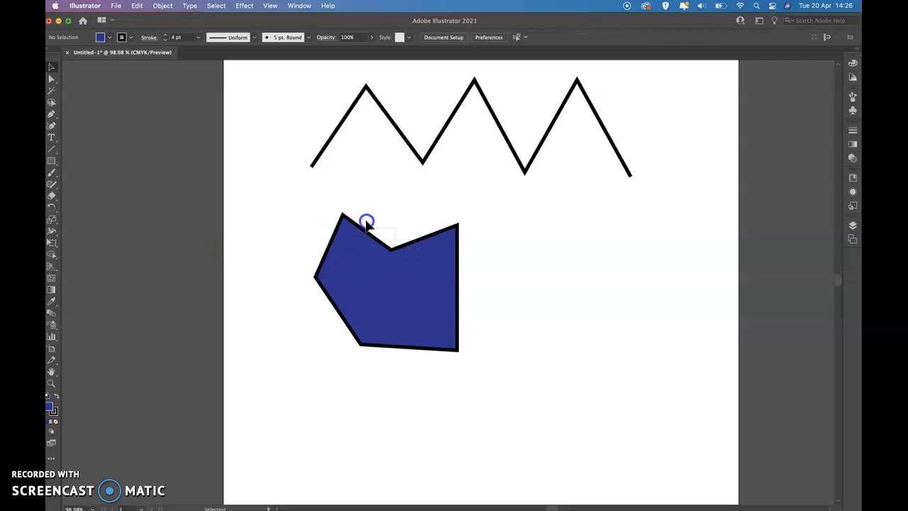
# Move the blue shape up and to the left, closer to the artboard's edge, and deselect it
pyautogui.click(367, 224)
pyautogui.moveTo(367, 234); pyautogui.dragTo(309, 203)
pyautogui.click(170, 172)
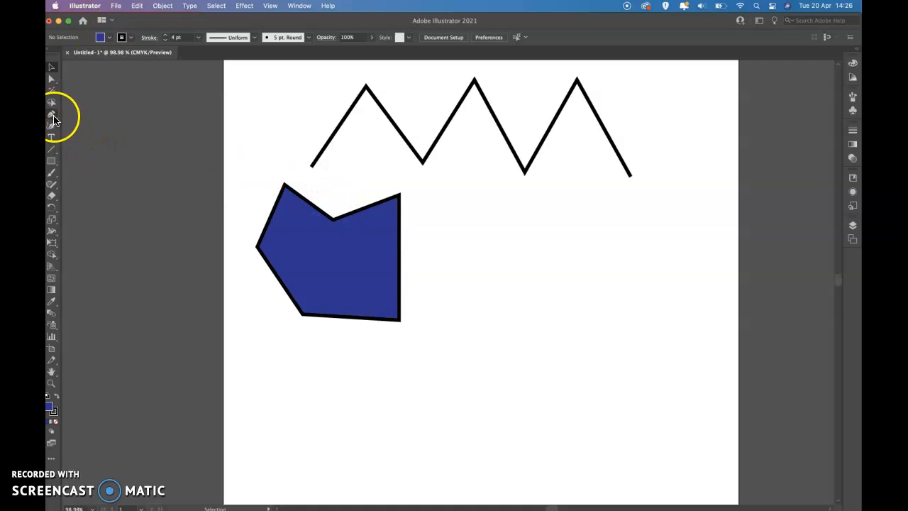
# Set the fill to none and start a Pen path beside the blue shape with a smooth point whose handle points upward
pyautogui.click(110, 37)
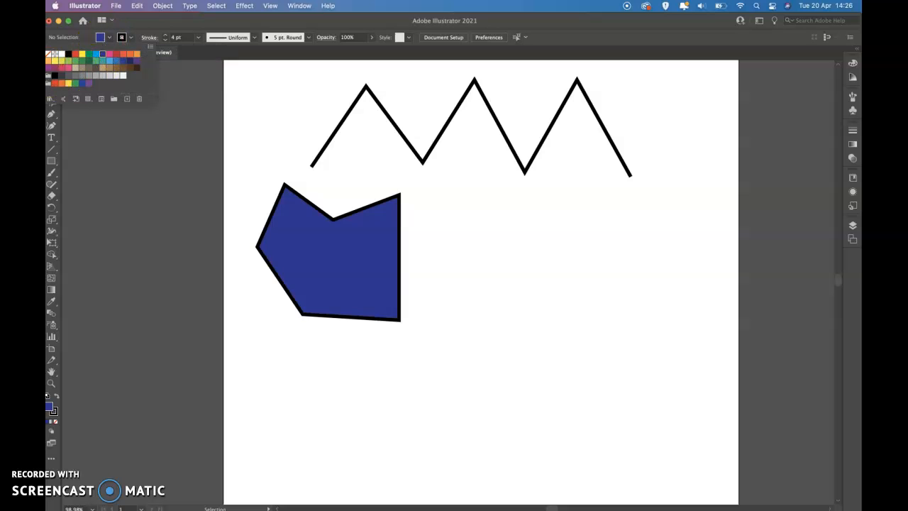
pyautogui.click(48, 55)
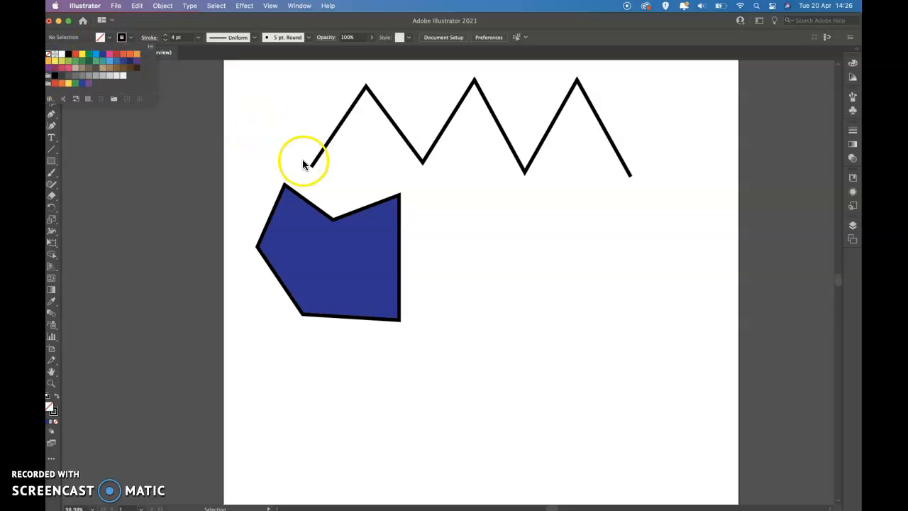
pyautogui.click(51, 113)
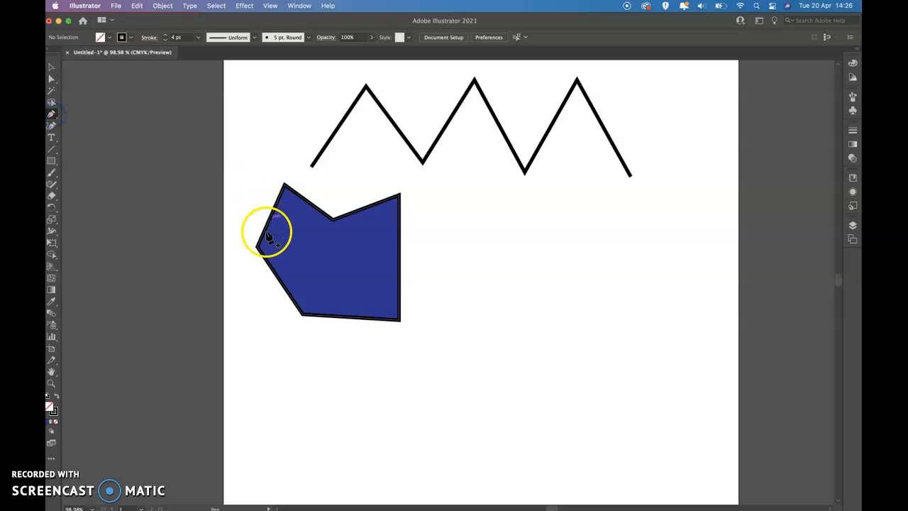
pyautogui.scroll(-5, 269, 236)
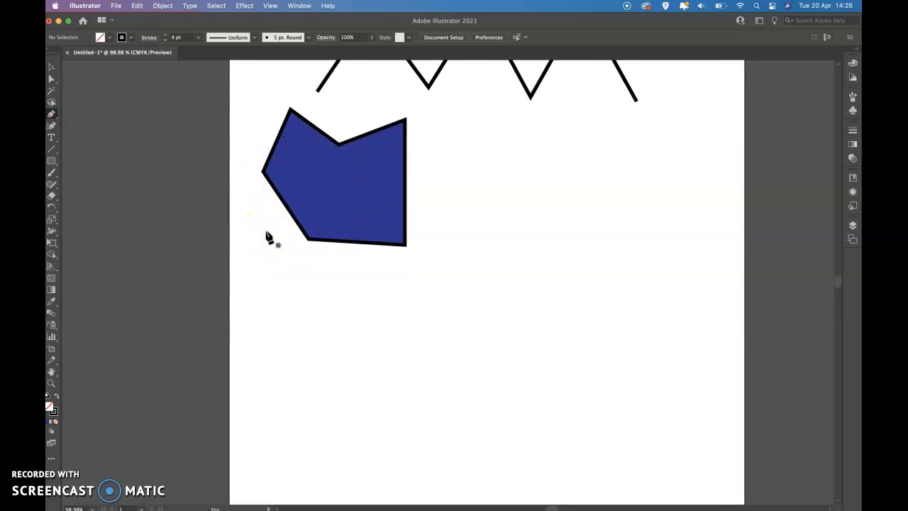
pyautogui.hscroll(4, 267, 236)
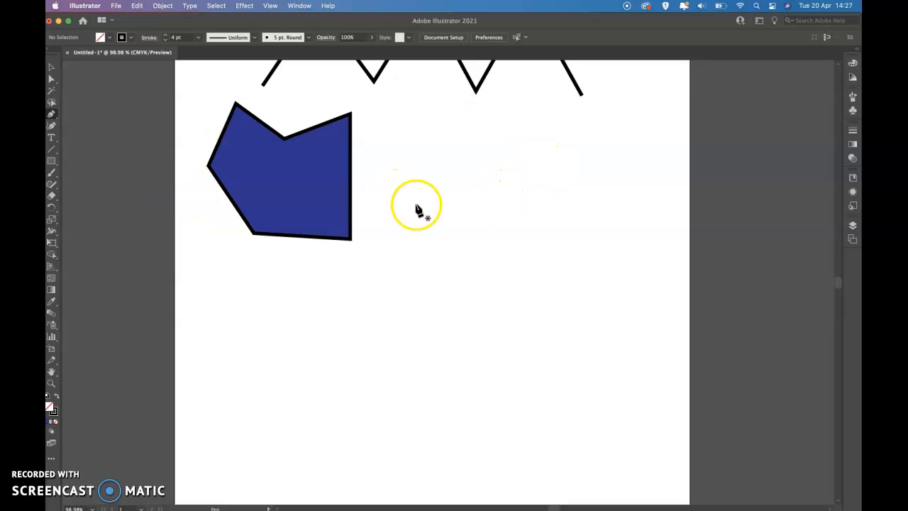
pyautogui.click(416, 206)
pyautogui.moveTo(417, 206); pyautogui.dragTo(408, 154)
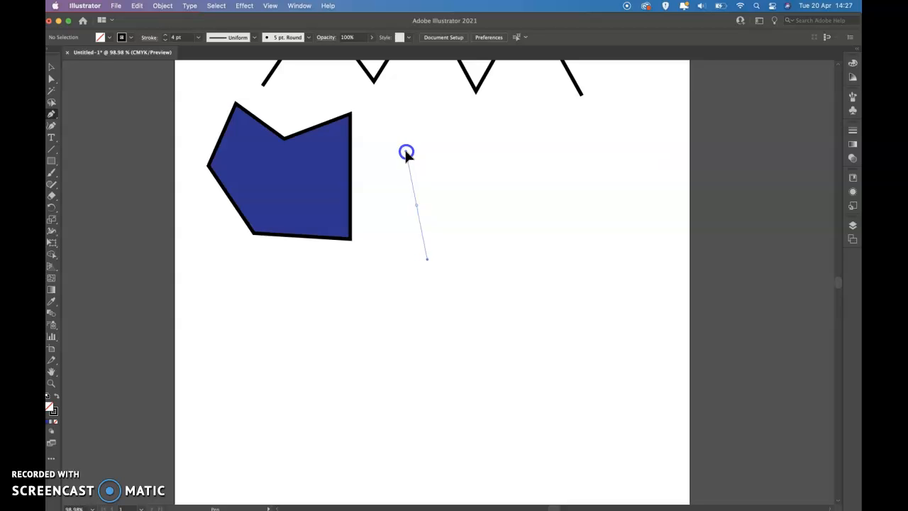
pyautogui.moveTo(420, 158)
pyautogui.mouseDown()
pyautogui.moveTo(442, 175)
pyautogui.moveTo(410, 156)
pyautogui.mouseUp()
pyautogui.moveTo(409, 156); pyautogui.dragTo(407, 148)
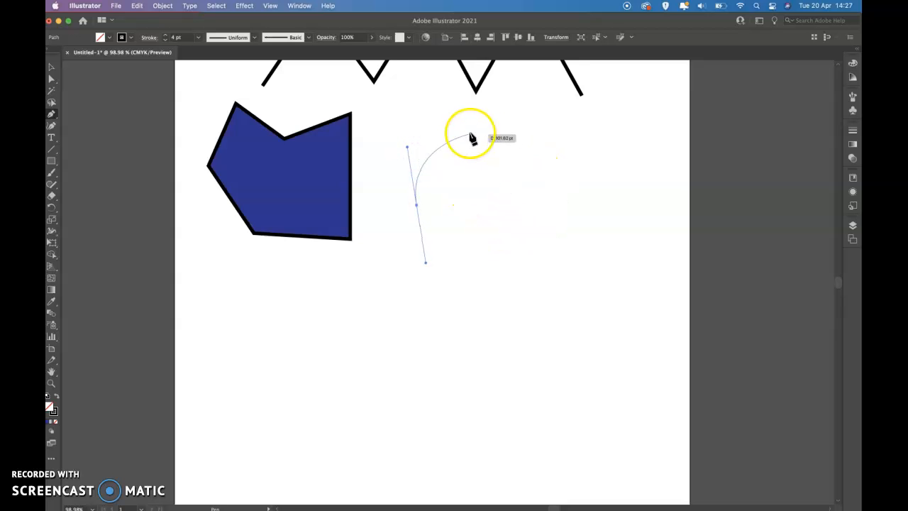
# Add curved Pen segments through four more smooth points and close the path at its start to form a wavy outline
pyautogui.click(548, 166)
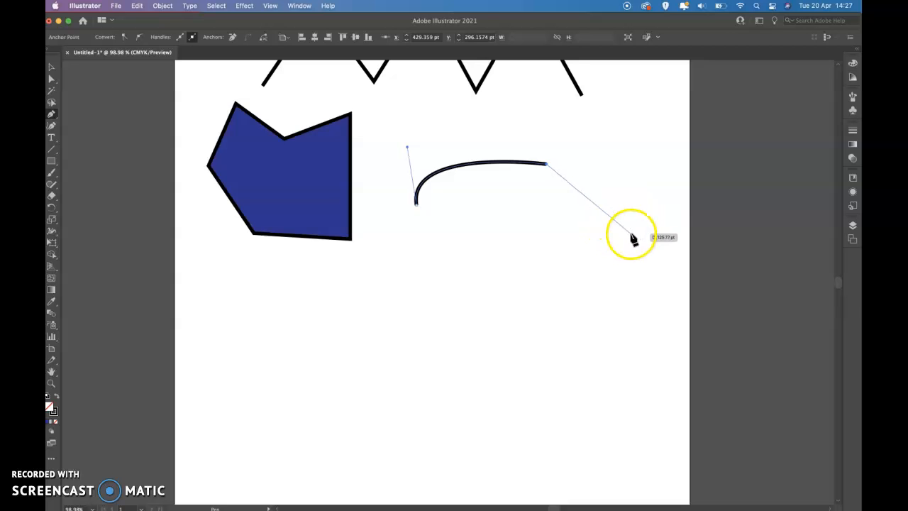
pyautogui.press('super+z')
pyautogui.moveTo(532, 151); pyautogui.dragTo(569, 245)
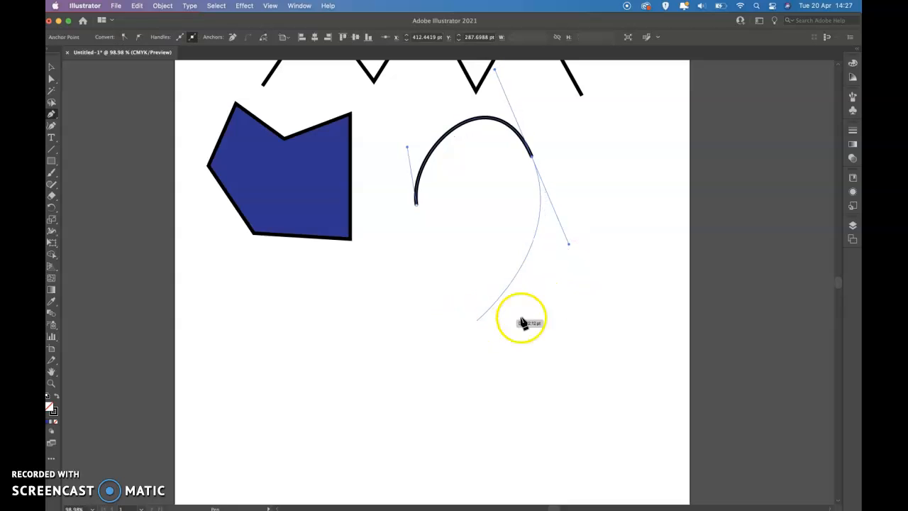
pyautogui.click(622, 157)
pyautogui.moveTo(626, 177); pyautogui.dragTo(629, 268)
pyautogui.moveTo(504, 254); pyautogui.dragTo(410, 293)
pyautogui.moveTo(416, 205); pyautogui.dragTo(419, 210)
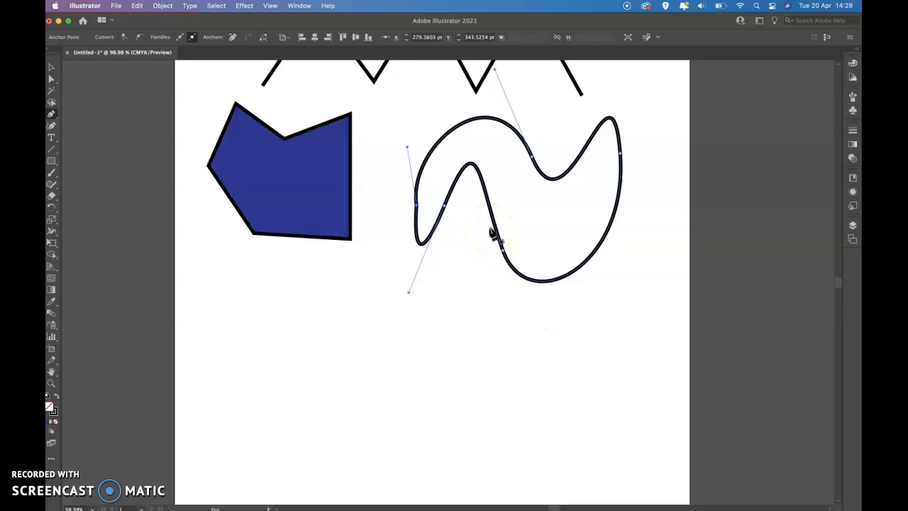
pyautogui.scroll(3, 492, 234)
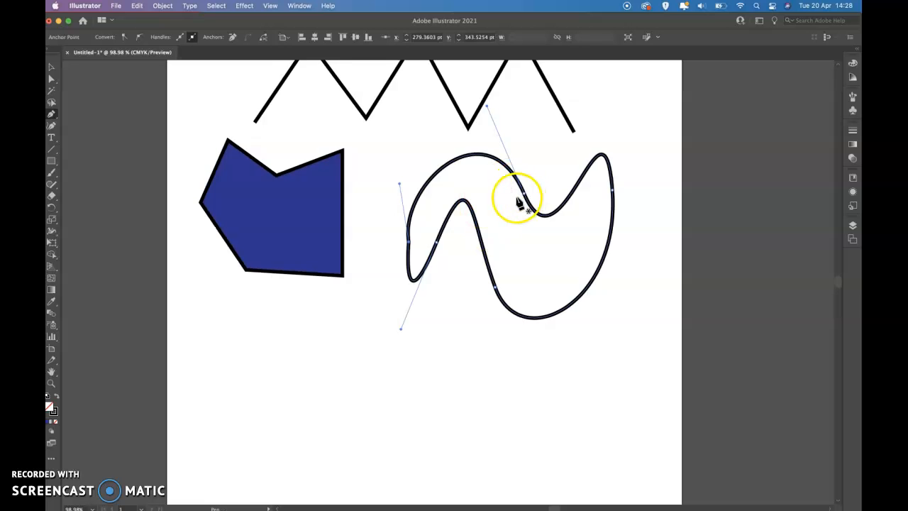
# Reshape the narrow end of the wavy outline by adjusting the direction handles of its two neighbouring anchor points
pyautogui.click(51, 80)
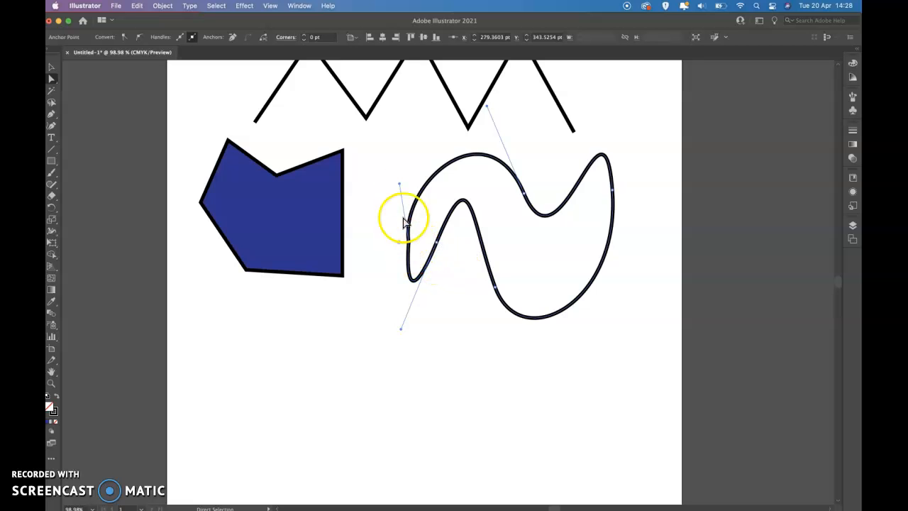
pyautogui.moveTo(401, 187); pyautogui.dragTo(384, 175)
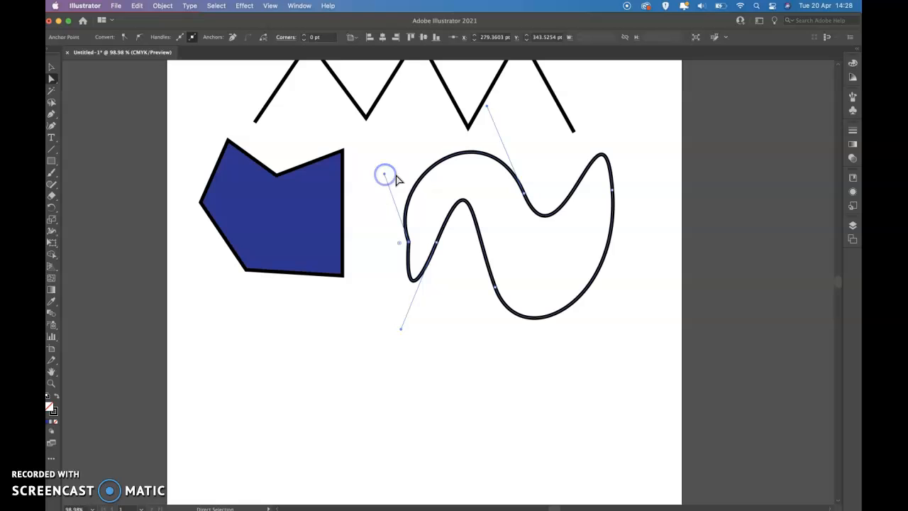
pyautogui.moveTo(401, 328); pyautogui.dragTo(397, 393)
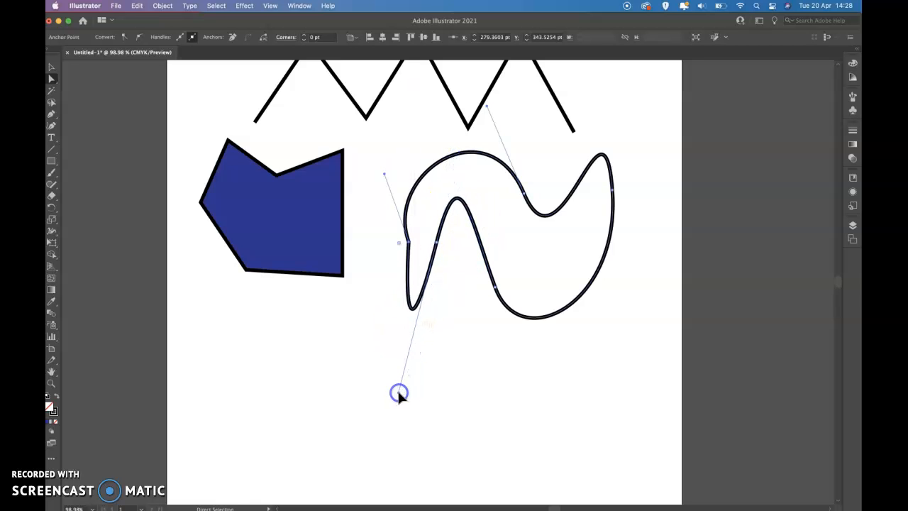
pyautogui.click(437, 242)
pyautogui.moveTo(459, 152); pyautogui.dragTo(484, 246)
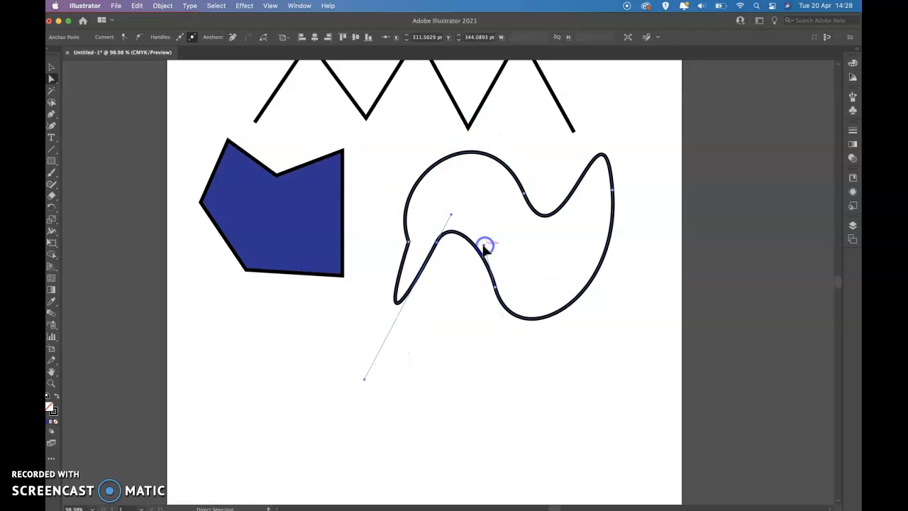
# Adjust the direction handles around the upper dip and the far tip of the wavy outline, making the tip rounder
pyautogui.click(523, 192)
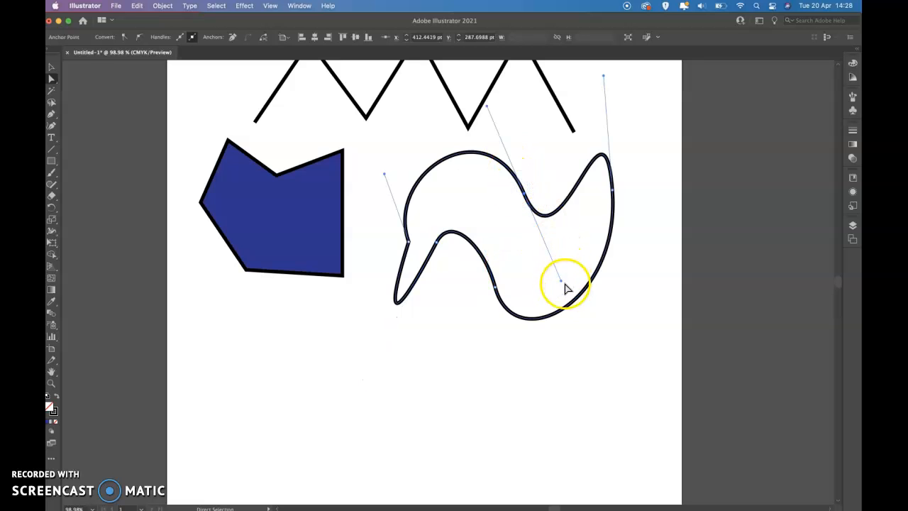
pyautogui.moveTo(561, 282); pyautogui.dragTo(545, 261)
pyautogui.moveTo(604, 75); pyautogui.dragTo(594, 355)
# Draw a Pen path below the blue shape with three curves alternating up, down and up
pyautogui.scroll(-2, 597, 360)
pyautogui.scroll(-5, 596, 361)
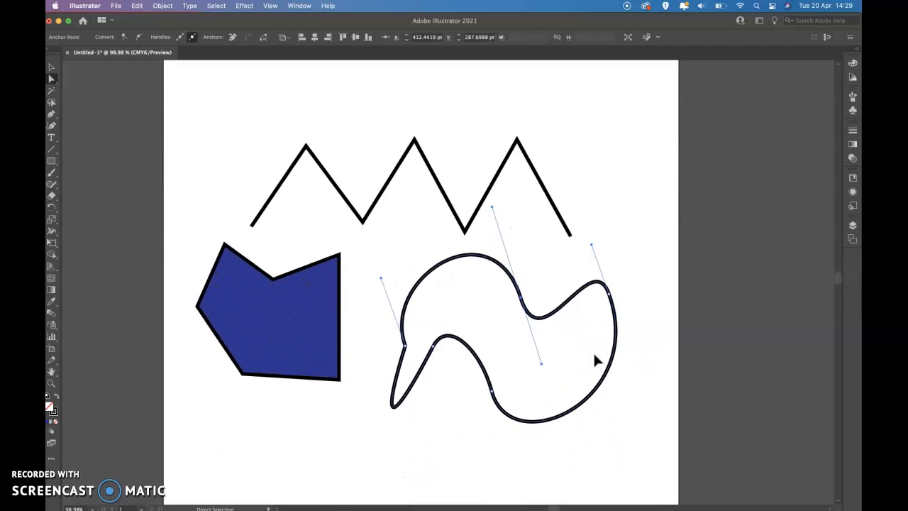
pyautogui.scroll(-7, 596, 360)
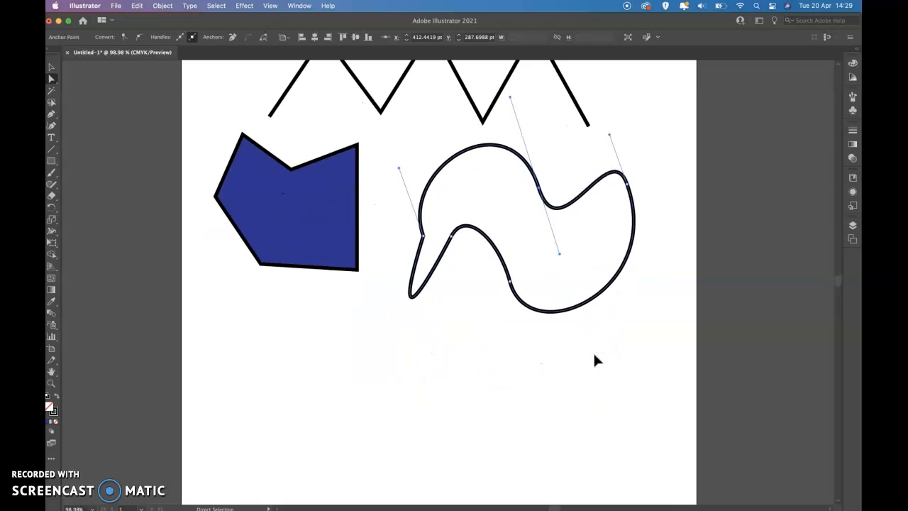
pyautogui.scroll(-3, 596, 360)
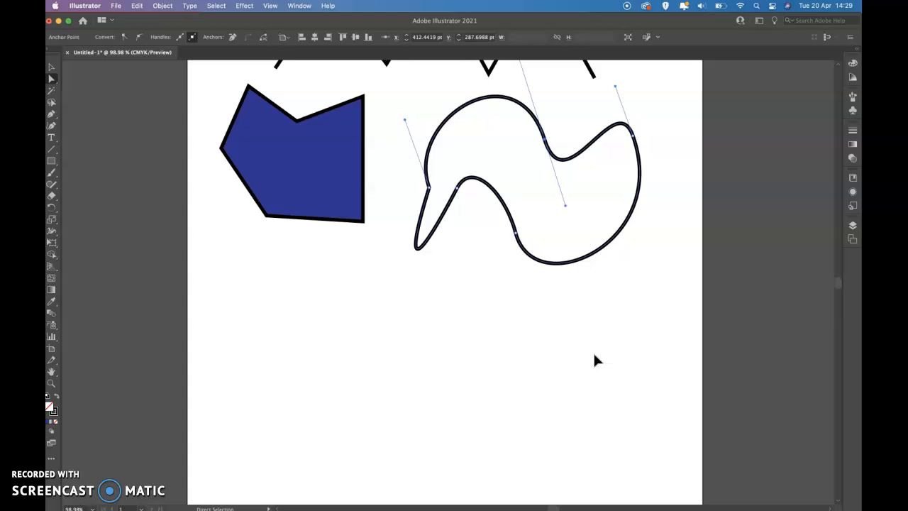
pyautogui.scroll(-2, 596, 360)
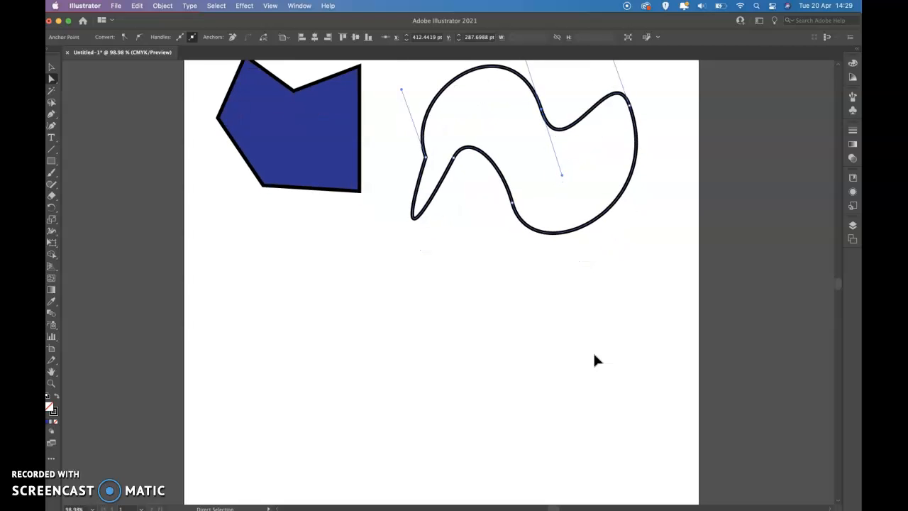
pyautogui.scroll(1, 596, 360)
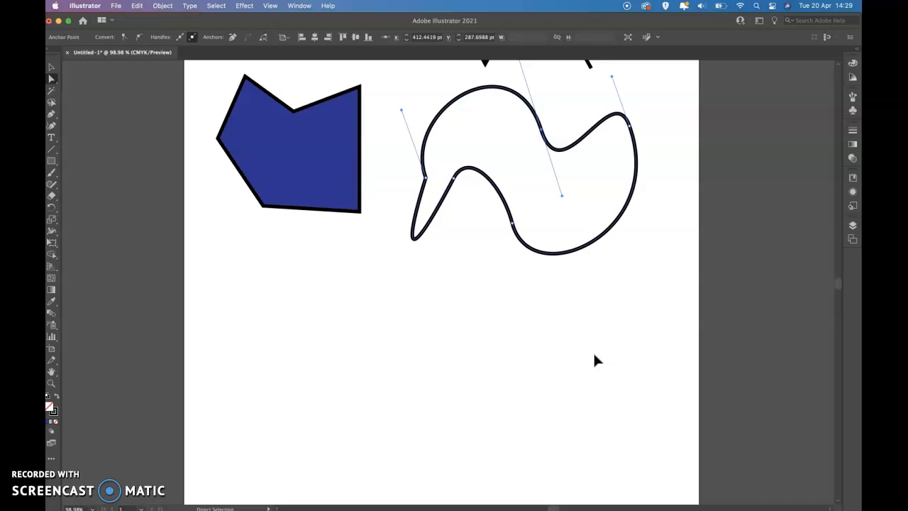
pyautogui.click(57, 119)
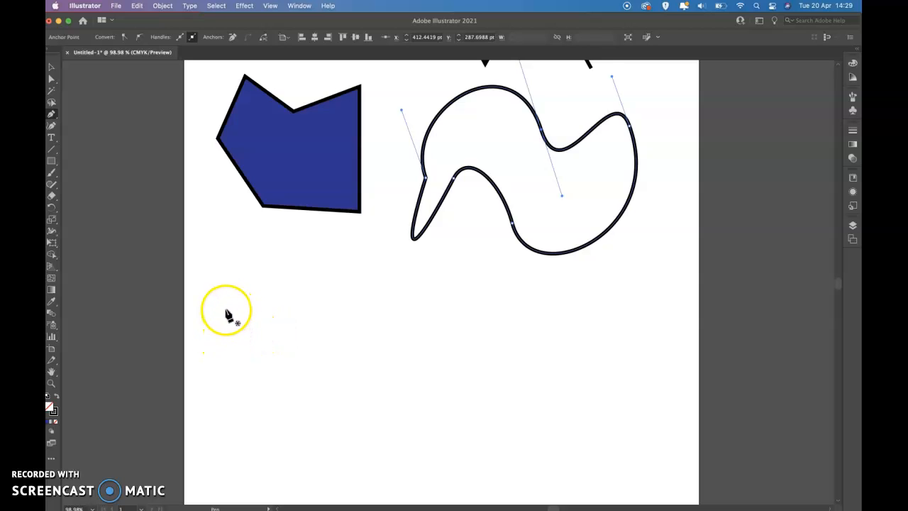
pyautogui.moveTo(226, 312); pyautogui.dragTo(220, 276)
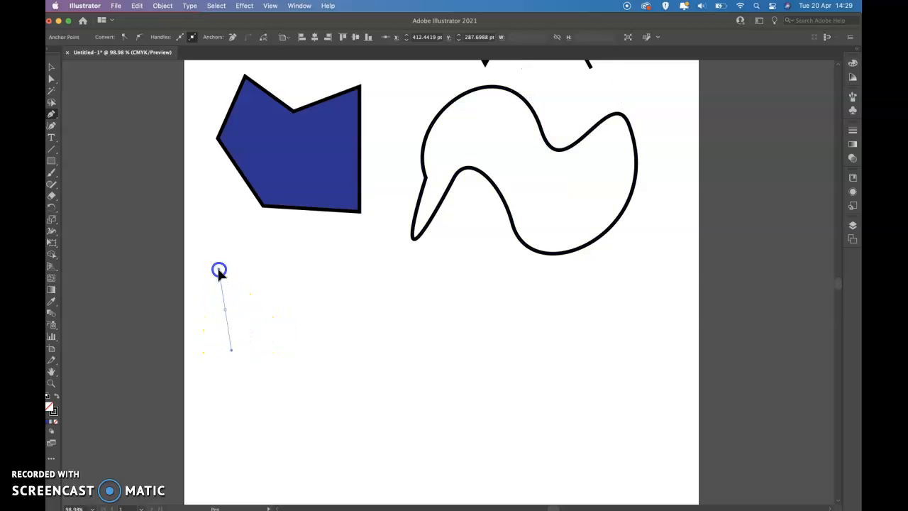
pyautogui.moveTo(307, 291); pyautogui.dragTo(327, 353)
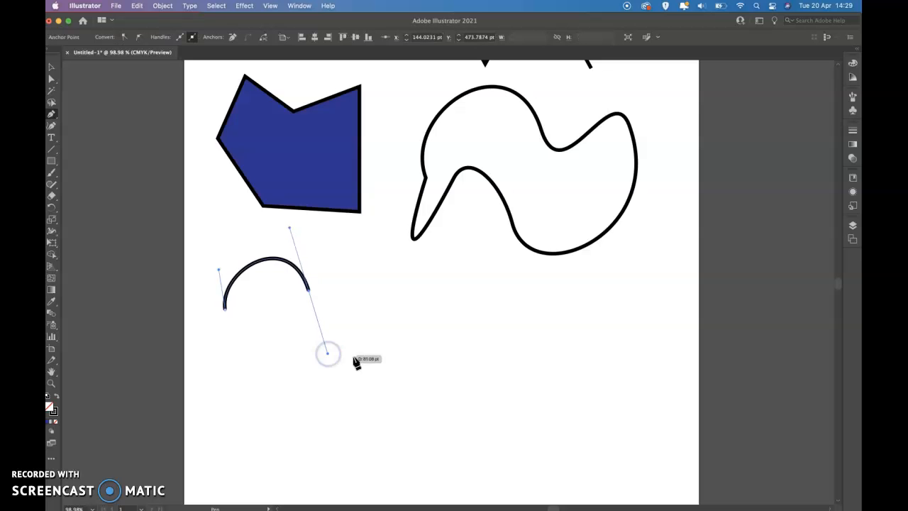
pyautogui.keyDown('super'); pyautogui.click(389, 281); pyautogui.keyUp('super')
pyautogui.moveTo(390, 281); pyautogui.dragTo(389, 237)
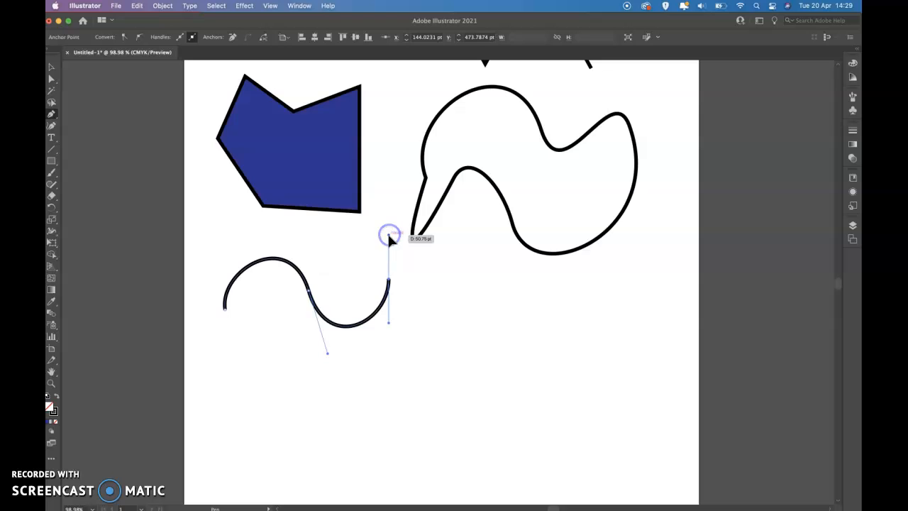
pyautogui.moveTo(479, 283); pyautogui.dragTo(481, 342)
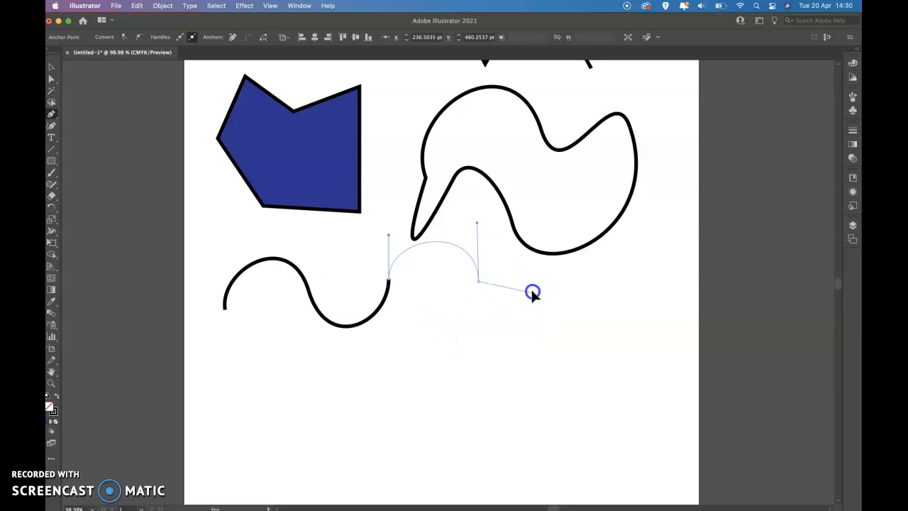
# Convert the last curve's end to a corner, add straight segments outward and back underneath, and close the path at its start
pyautogui.click(479, 282)
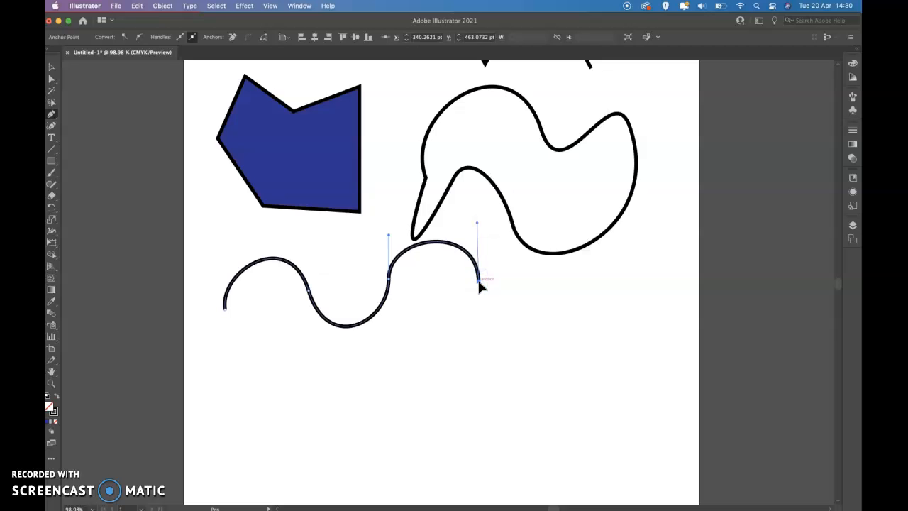
pyautogui.moveTo(481, 281); pyautogui.dragTo(558, 288)
pyautogui.click(558, 287)
pyautogui.scroll(-4, 557, 291)
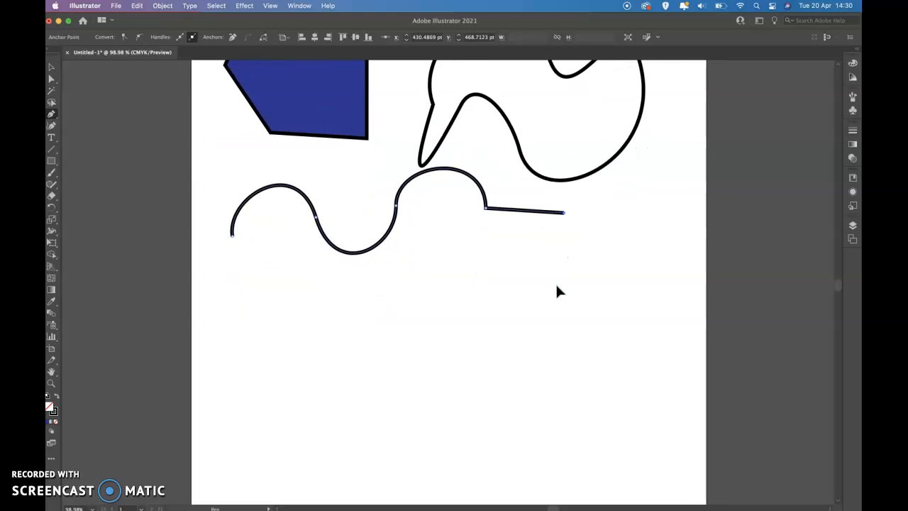
pyautogui.click(367, 279)
pyautogui.click(234, 237)
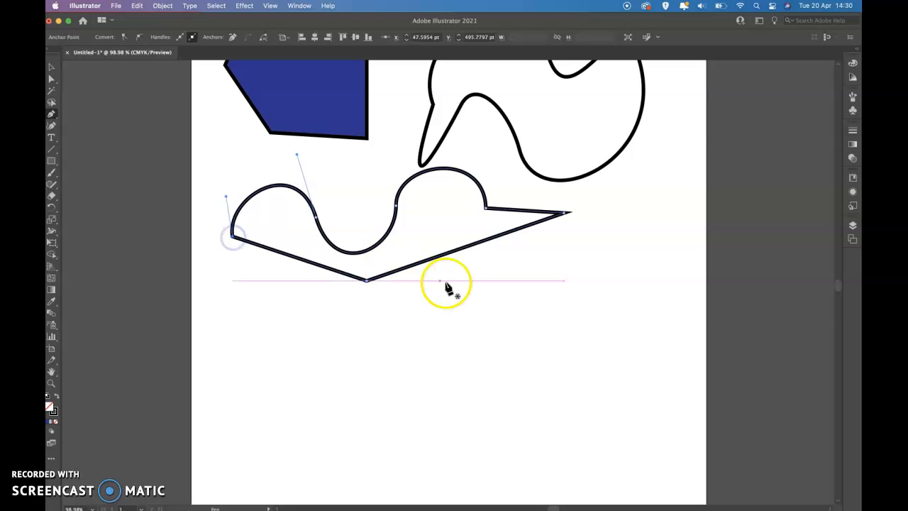
# Start a Pen path below the closed mixed shape with one arch and swing its outgoing handle upward to form a cusp
pyautogui.scroll(-3, 452, 288)
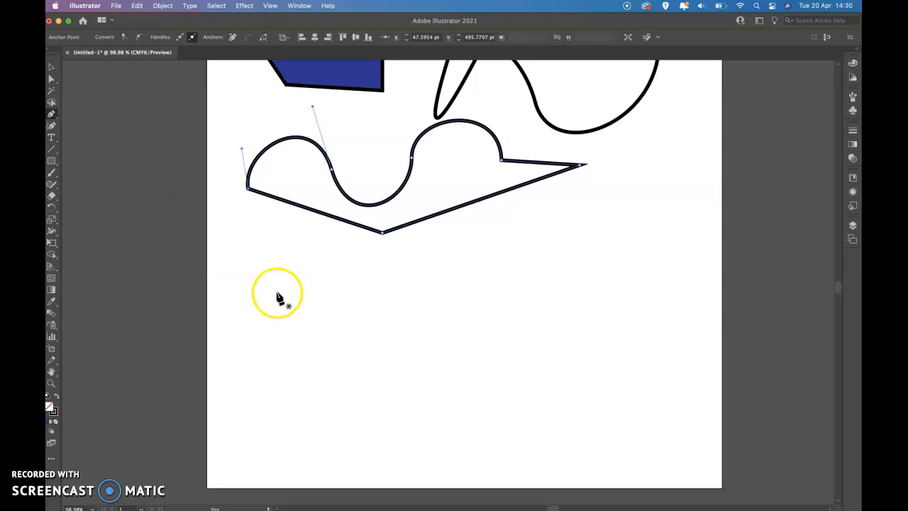
pyautogui.scroll(2, 288, 307)
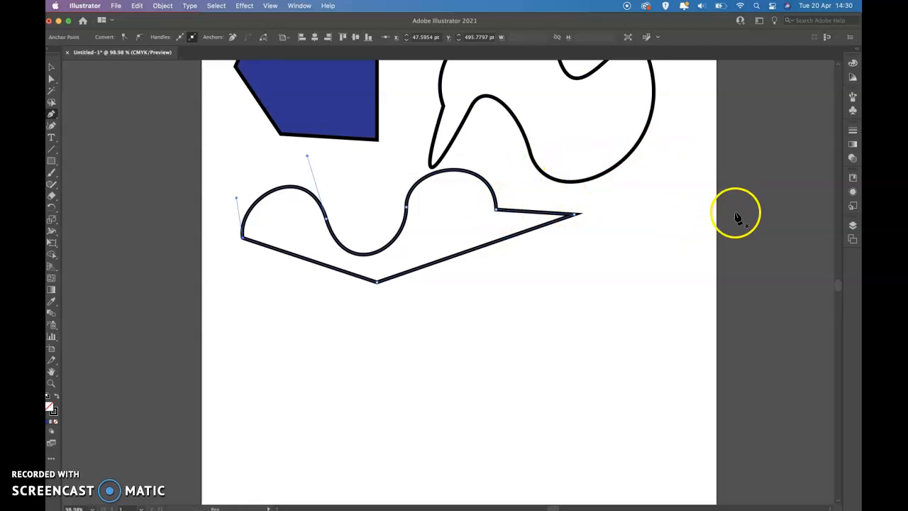
pyautogui.scroll(-3, 426, 357)
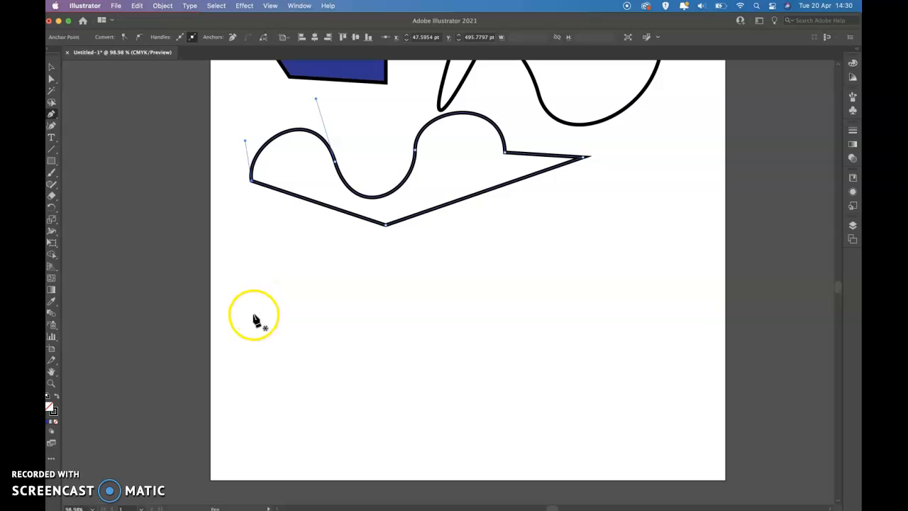
pyautogui.click(254, 300)
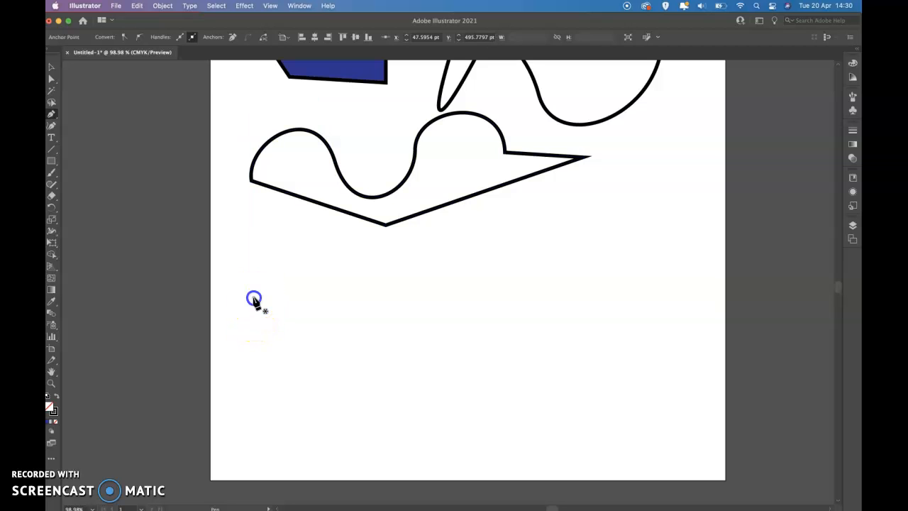
pyautogui.moveTo(254, 296); pyautogui.dragTo(254, 255)
pyautogui.moveTo(253, 254); pyautogui.dragTo(253, 253)
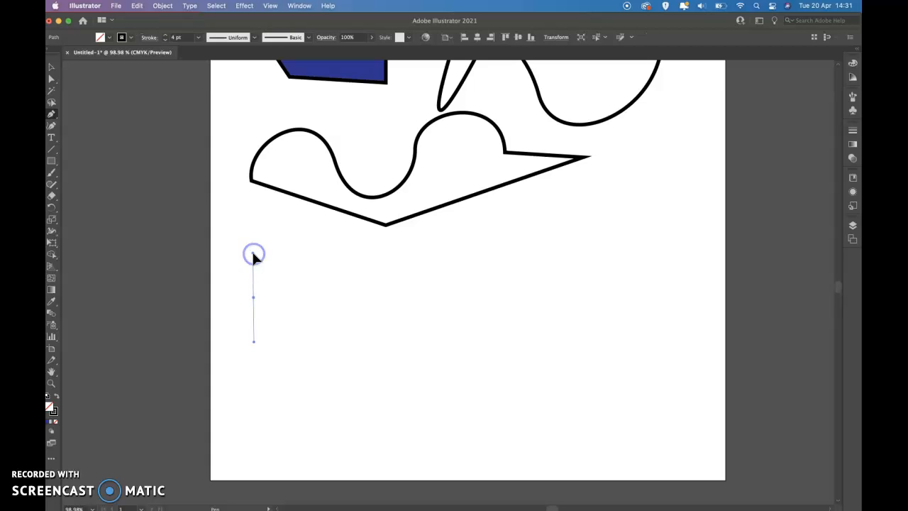
pyautogui.click(327, 293)
pyautogui.moveTo(327, 295); pyautogui.dragTo(328, 352)
pyautogui.moveTo(337, 347); pyautogui.dragTo(331, 233)
# Add three more arches to the scalloped path, turning each end handle upward, and finish with the path left open
pyautogui.moveTo(405, 296); pyautogui.dragTo(404, 303)
pyautogui.moveTo(407, 338); pyautogui.dragTo(407, 347)
pyautogui.moveTo(432, 276); pyautogui.dragTo(405, 236)
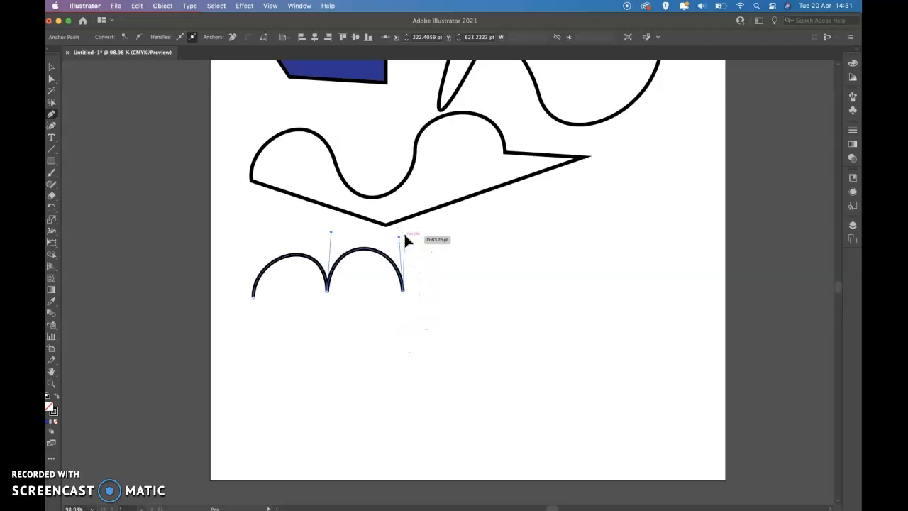
pyautogui.moveTo(479, 288); pyautogui.dragTo(482, 343)
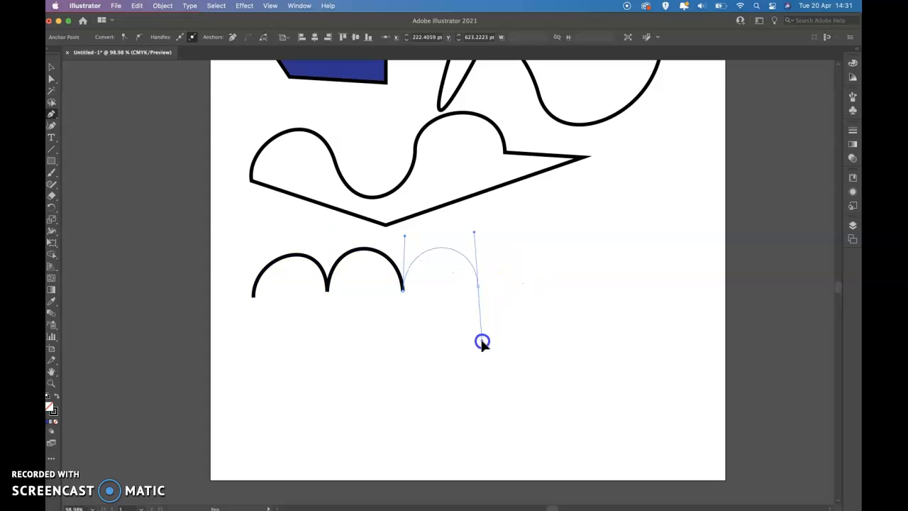
pyautogui.moveTo(482, 343); pyautogui.dragTo(483, 233)
pyautogui.moveTo(559, 286)
pyautogui.mouseDown()
pyautogui.moveTo(562, 346)
pyautogui.moveTo(588, 249)
pyautogui.moveTo(562, 223)
pyautogui.mouseUp()
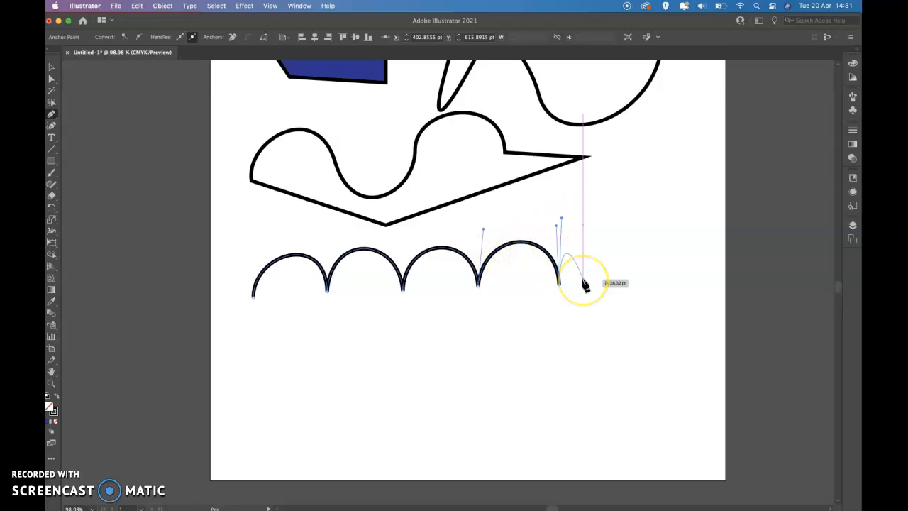
pyautogui.press('v')
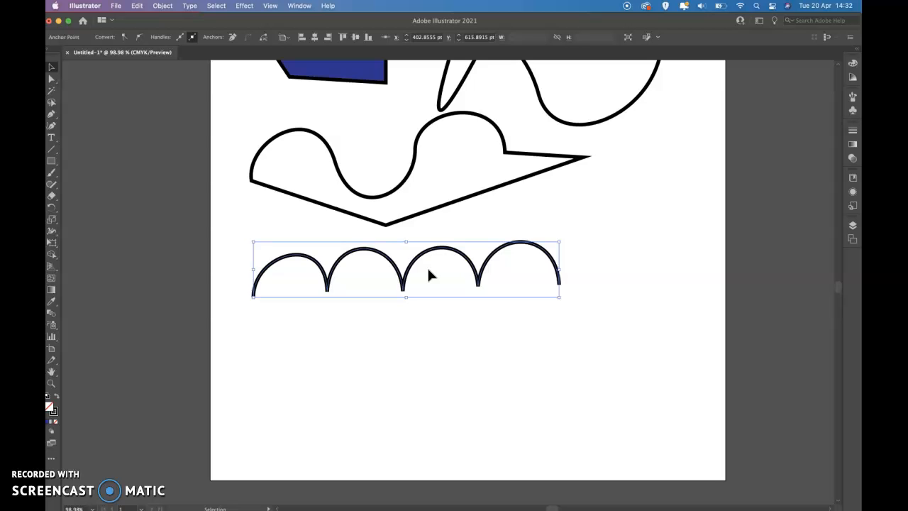
# Deselect the scalloped path and start a new Pen path with a corner point below its first arch
pyautogui.click(53, 115)
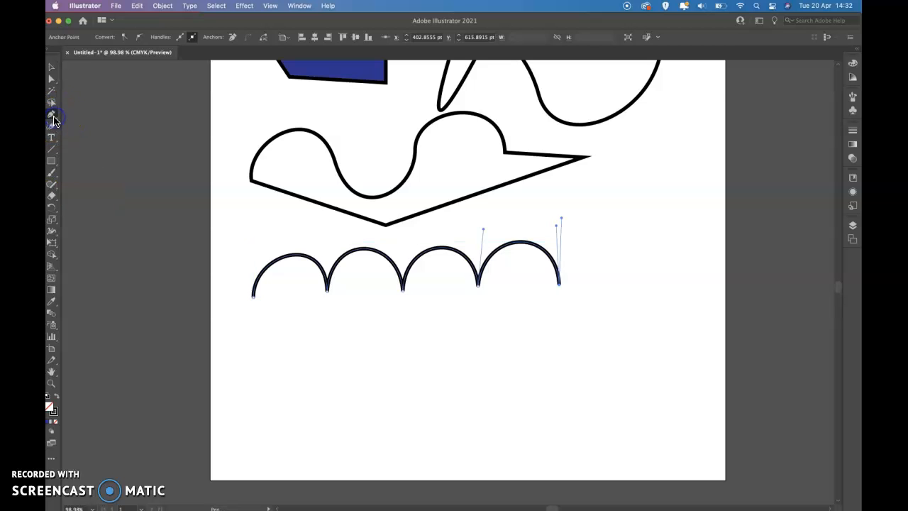
pyautogui.keyDown('super'); pyautogui.click(248, 372); pyautogui.keyUp('super')
pyautogui.moveTo(248, 370); pyautogui.dragTo(304, 378)
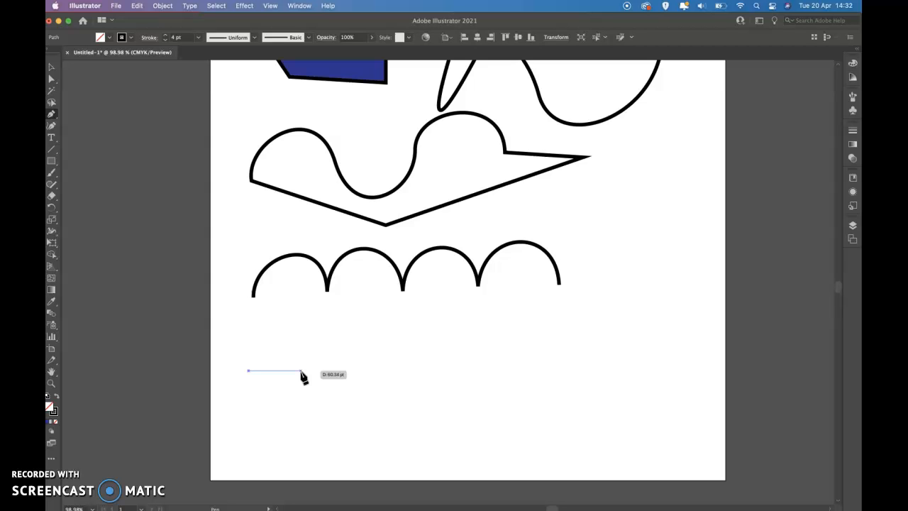
pyautogui.click(300, 372)
pyautogui.moveTo(301, 373)
pyautogui.mouseDown()
pyautogui.moveTo(308, 327)
pyautogui.moveTo(329, 331)
pyautogui.moveTo(319, 371)
pyautogui.moveTo(319, 282)
pyautogui.moveTo(308, 373)
pyautogui.moveTo(301, 374)
pyautogui.mouseUp()
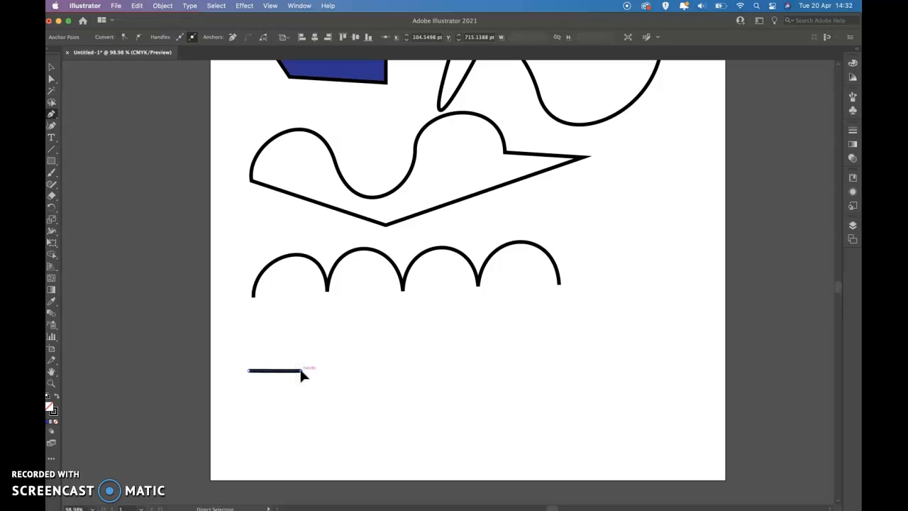
pyautogui.press('super+z')
pyautogui.click(306, 371)
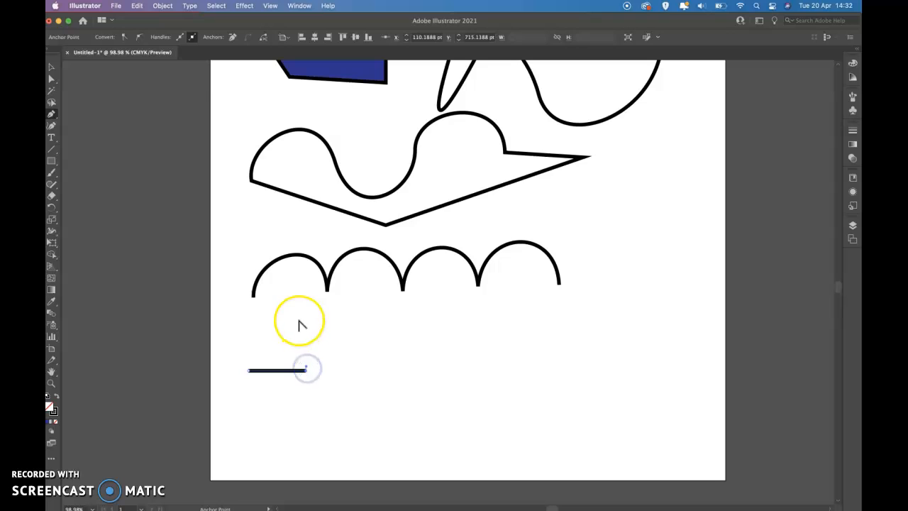
pyautogui.press('super+z')
# Add an arch about 76 pt wide after the straight segment, remove its outgoing handle, and continue with a straight segment about 74 pt long
pyautogui.moveTo(306, 370); pyautogui.dragTo(293, 330)
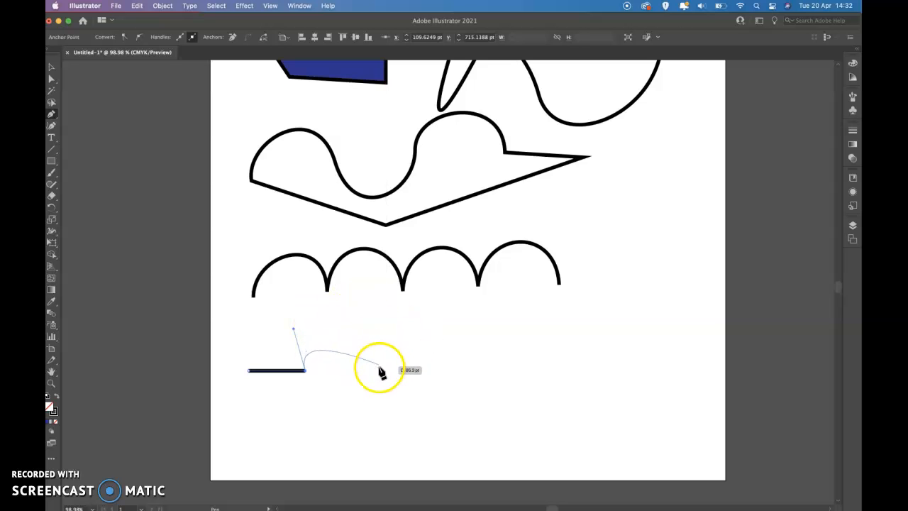
pyautogui.moveTo(372, 371)
pyautogui.mouseDown()
pyautogui.moveTo(373, 424)
pyautogui.moveTo(391, 407)
pyautogui.moveTo(396, 377)
pyautogui.moveTo(386, 387)
pyautogui.moveTo(370, 372)
pyautogui.mouseUp()
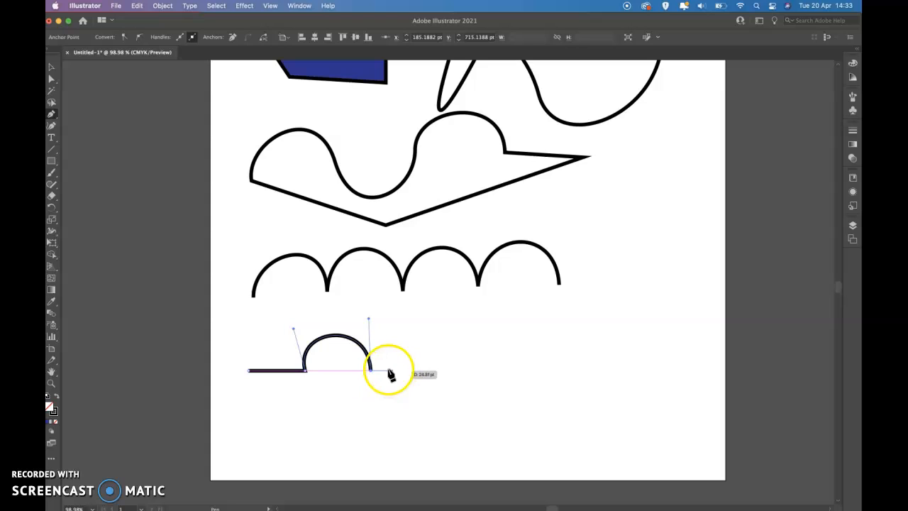
pyautogui.click(436, 372)
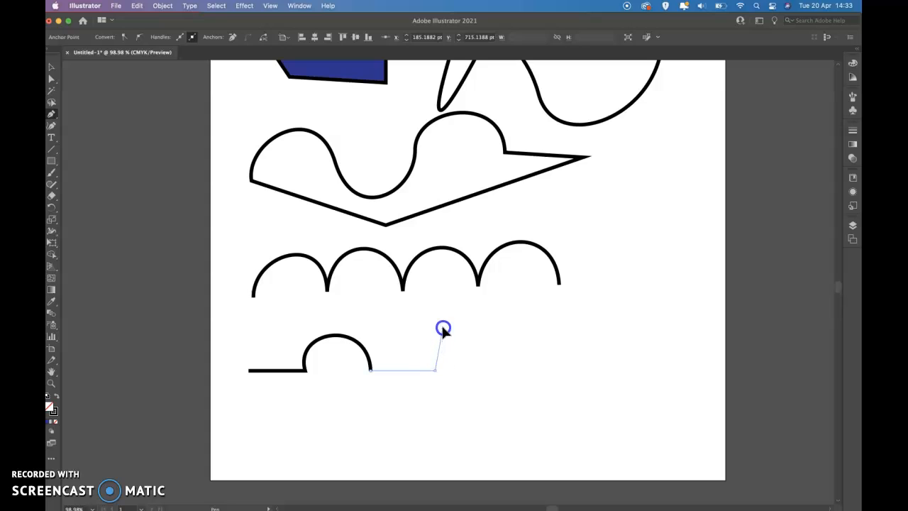
# Pull a handle upward from the second straight segment's end, draw an arch about 82 pt wide, and remove its outgoing handle
pyautogui.moveTo(439, 317); pyautogui.dragTo(427, 316)
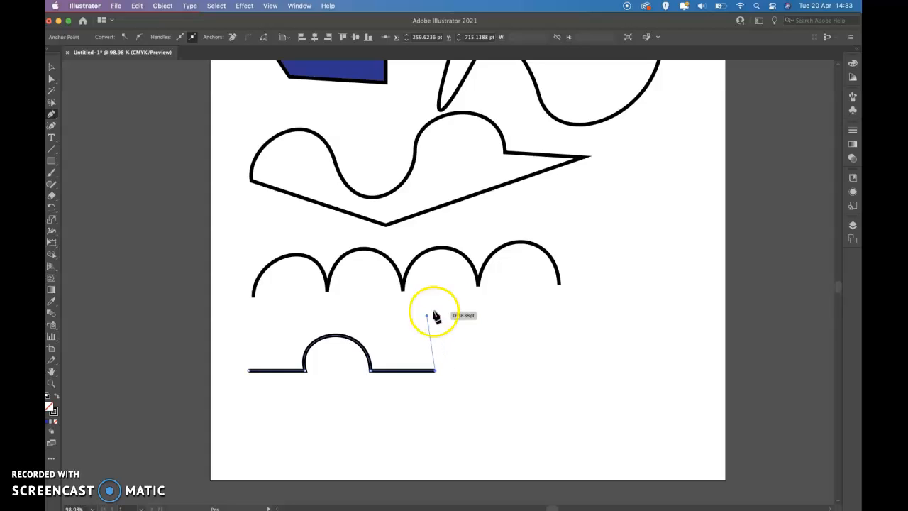
pyautogui.moveTo(507, 371); pyautogui.dragTo(505, 425)
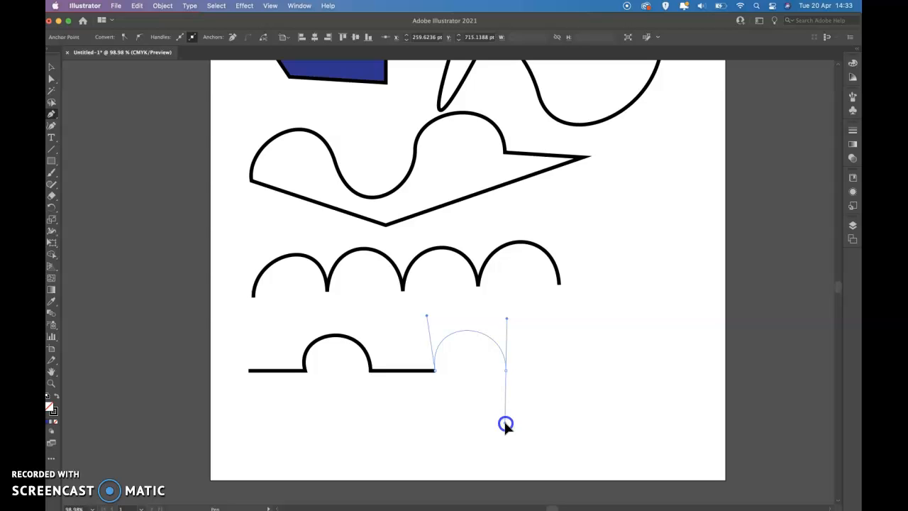
pyautogui.click(504, 370)
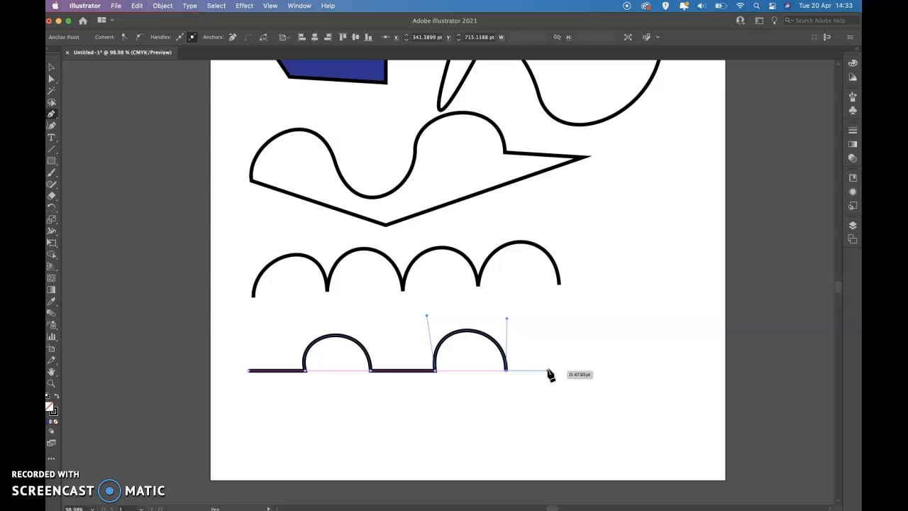
pyautogui.click(549, 370)
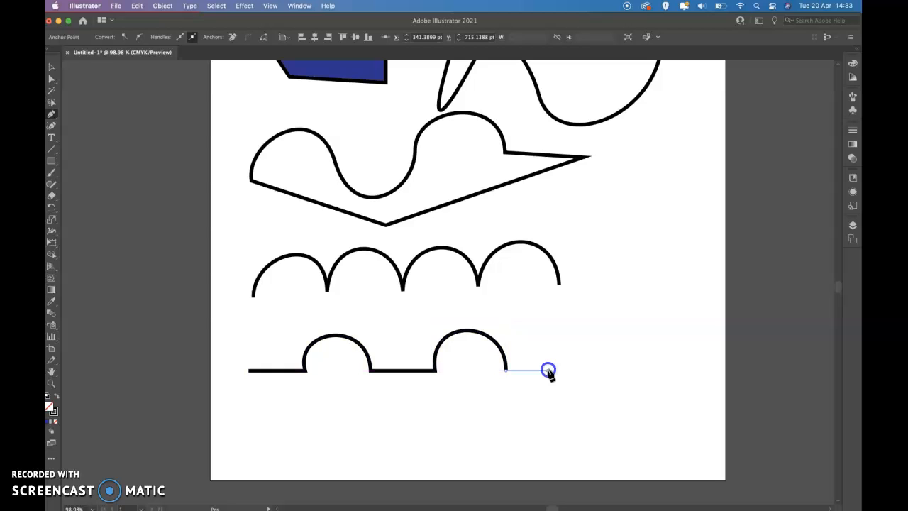
pyautogui.moveTo(548, 370); pyautogui.dragTo(550, 354)
pyautogui.press('Escape')
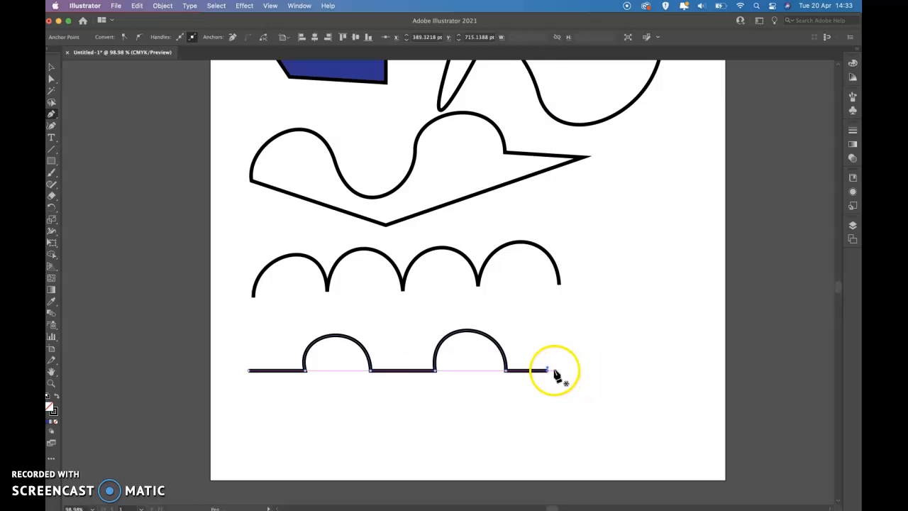
pyautogui.press('super+z')
pyautogui.click(549, 370)
pyautogui.press('super+z')
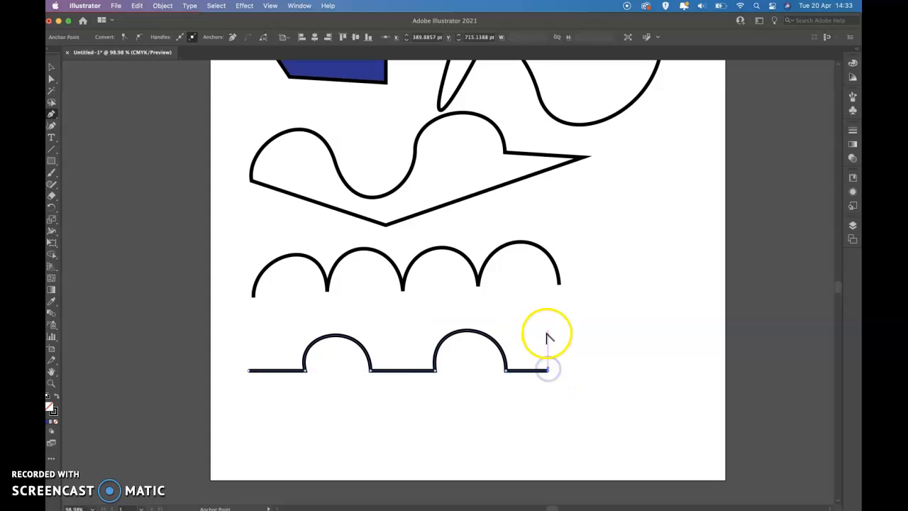
# Add a straight segment about 52 pt long and a third arch about 93 pt wide with no outgoing handle, leaving the path open and deselected
pyautogui.click(550, 370)
pyautogui.moveTo(551, 357); pyautogui.dragTo(545, 321)
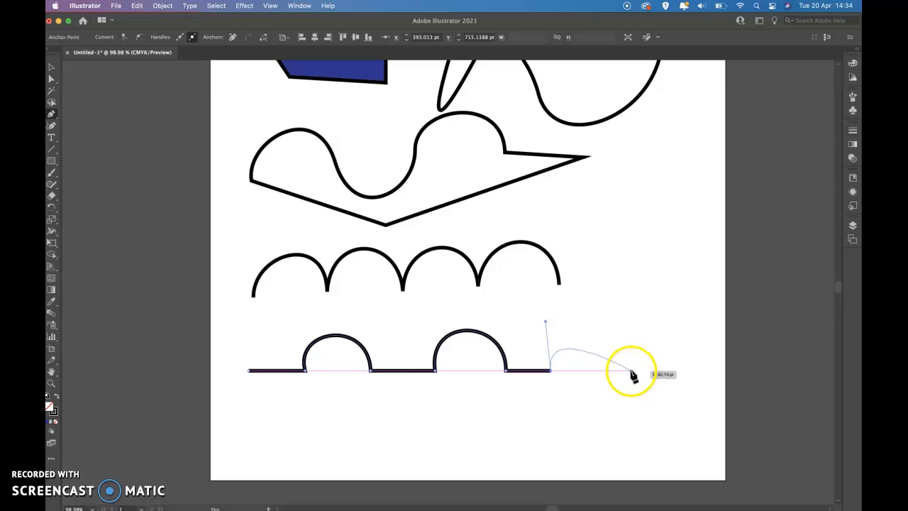
pyautogui.moveTo(631, 370)
pyautogui.mouseDown()
pyautogui.moveTo(635, 438)
pyautogui.moveTo(645, 379)
pyautogui.moveTo(630, 371)
pyautogui.mouseUp()
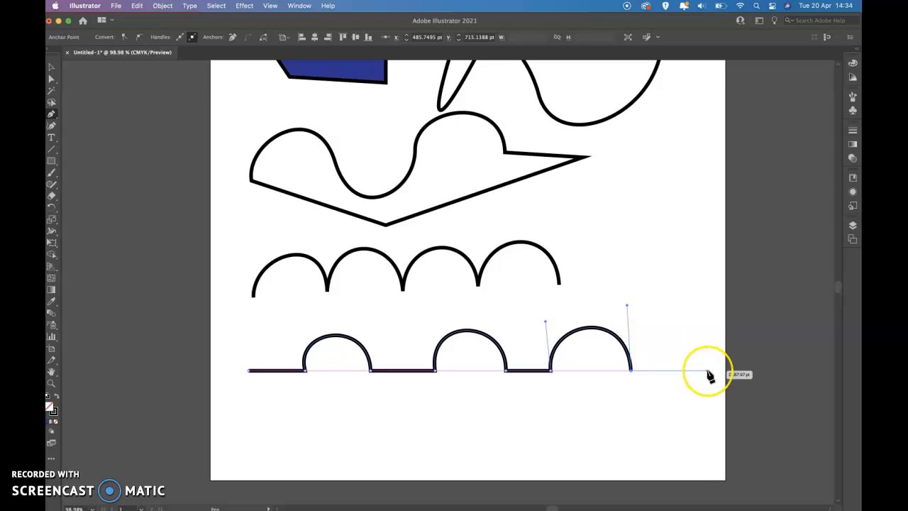
pyautogui.press('v')
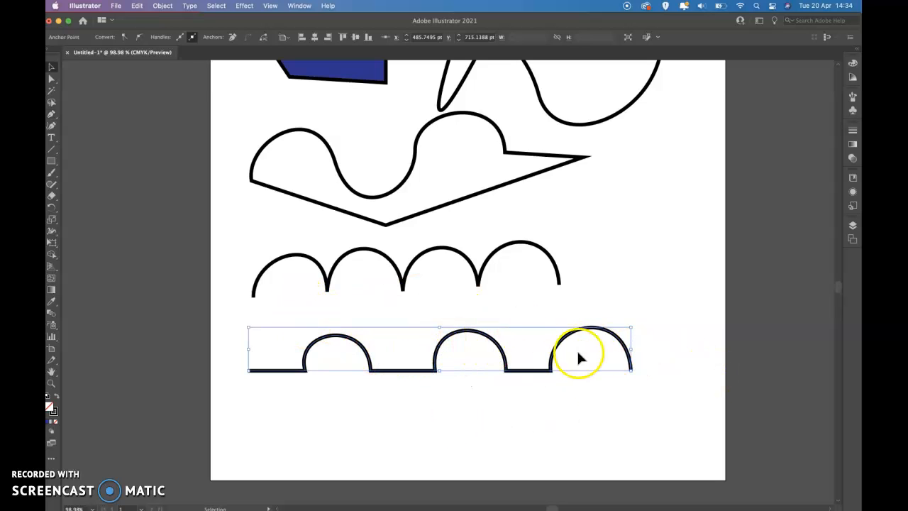
pyautogui.click(446, 394)
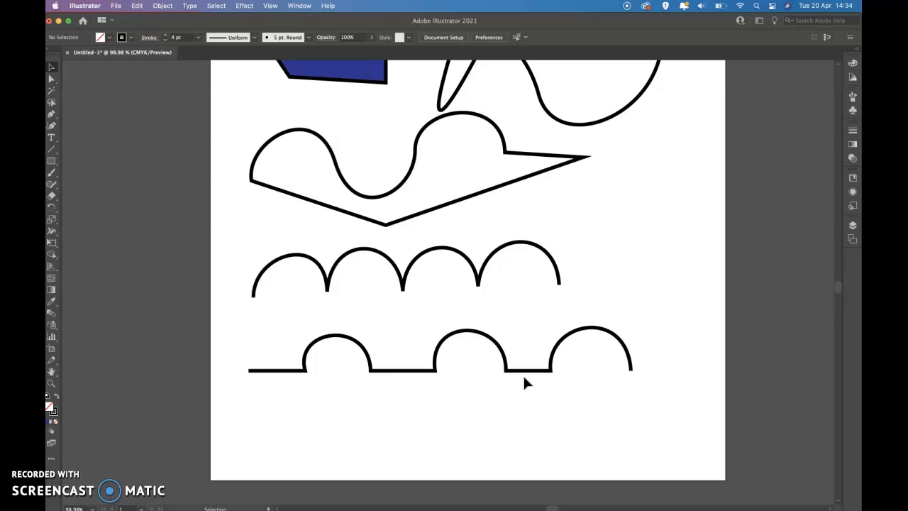
# Select the closed curved shape beside the blue polygon with the Direct Selection tool so its individual anchor points can be edited
pyautogui.scroll(5, 525, 378)
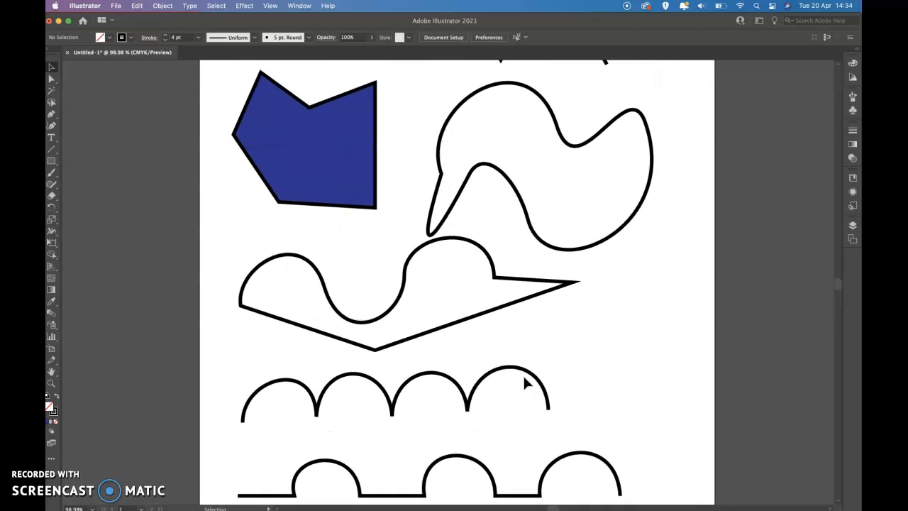
pyautogui.scroll(1, 525, 384)
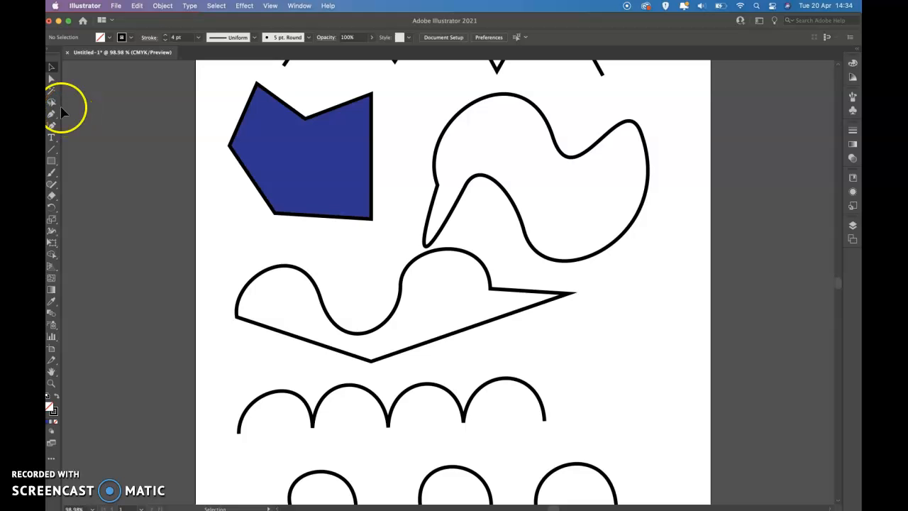
pyautogui.scroll(3, 555, 140)
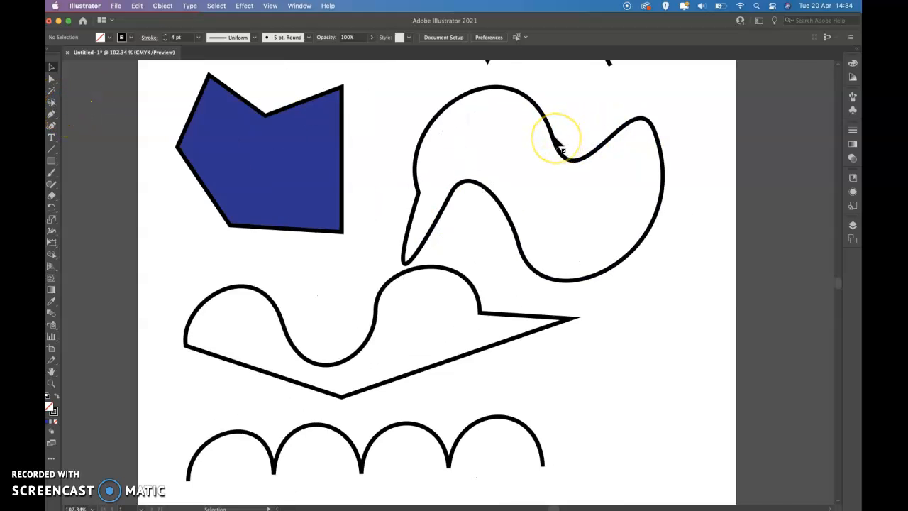
pyautogui.scroll(3, 558, 146)
pyautogui.hscroll(4, 558, 145)
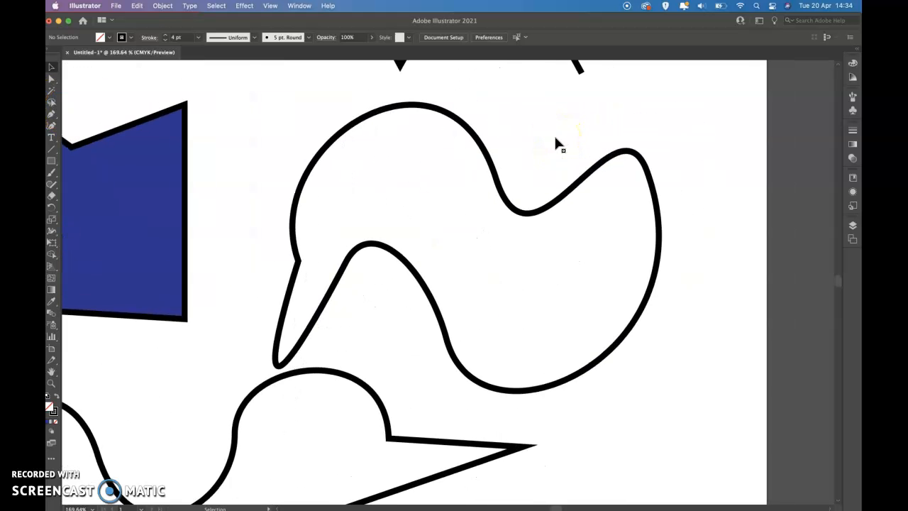
pyautogui.click(477, 172)
pyautogui.click(51, 78)
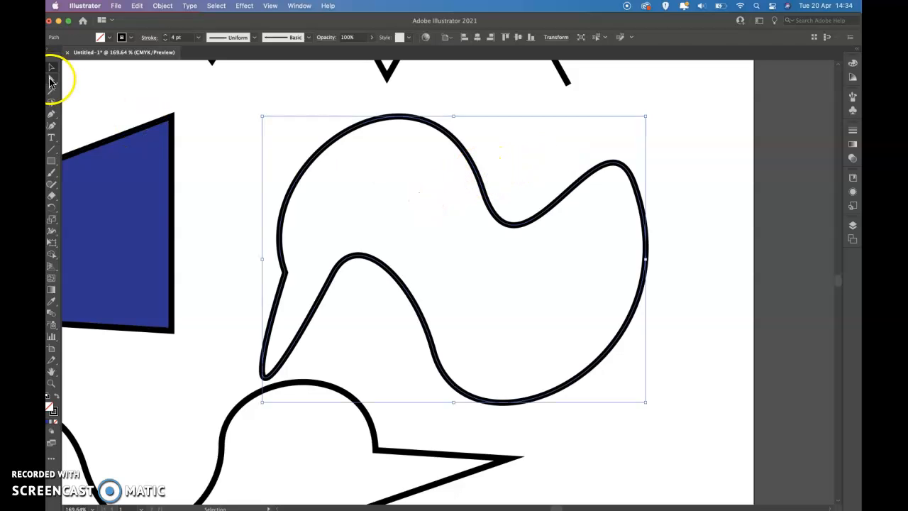
pyautogui.click(389, 115)
pyautogui.click(371, 212)
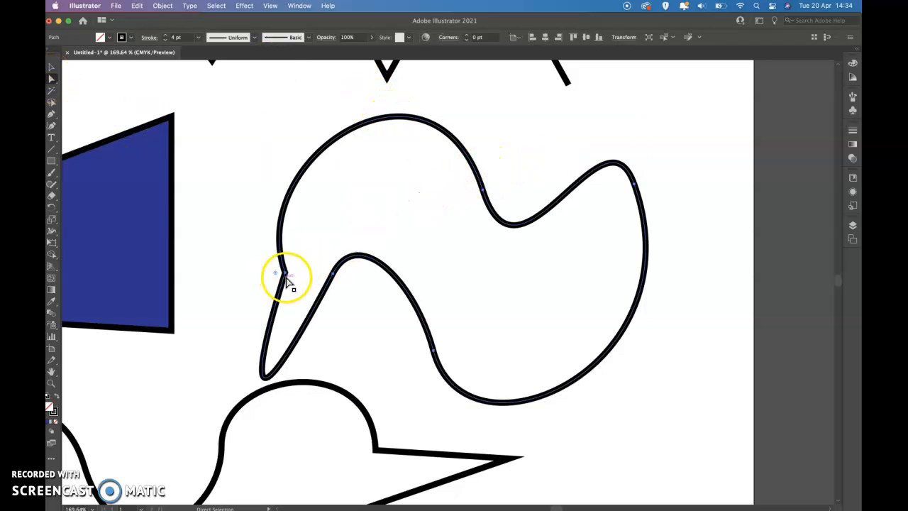
pyautogui.click(334, 274)
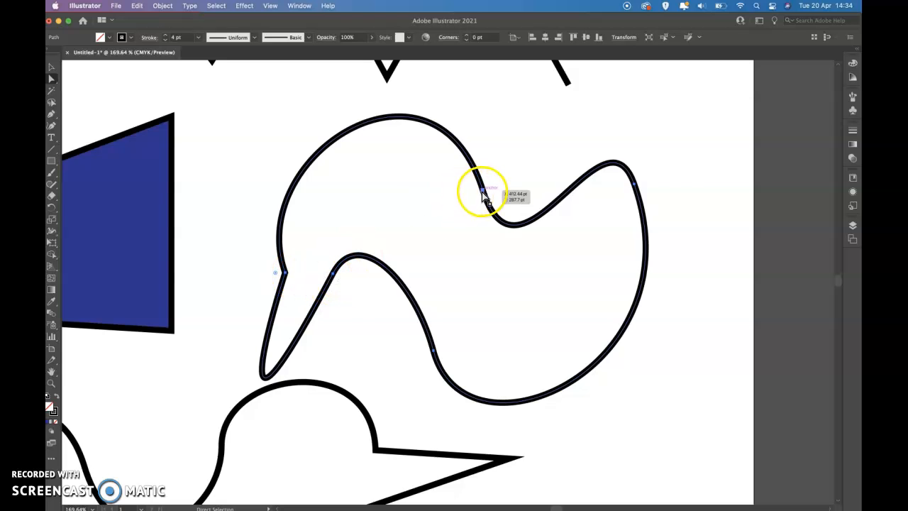
pyautogui.click(635, 186)
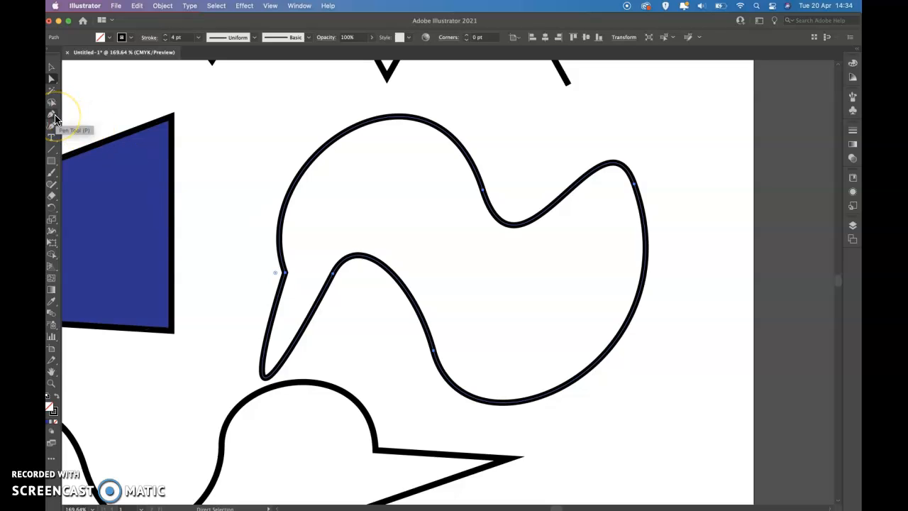
# Add three anchor points along the curved shape's large lower-right curve with the Add Anchor Point tool
pyautogui.moveTo(56, 118); pyautogui.dragTo(100, 129)
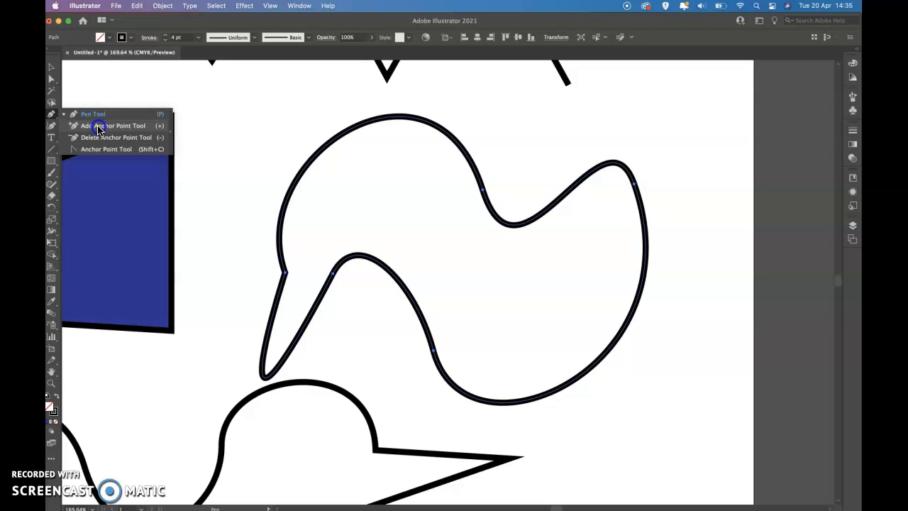
pyautogui.moveTo(98, 129); pyautogui.dragTo(98, 128)
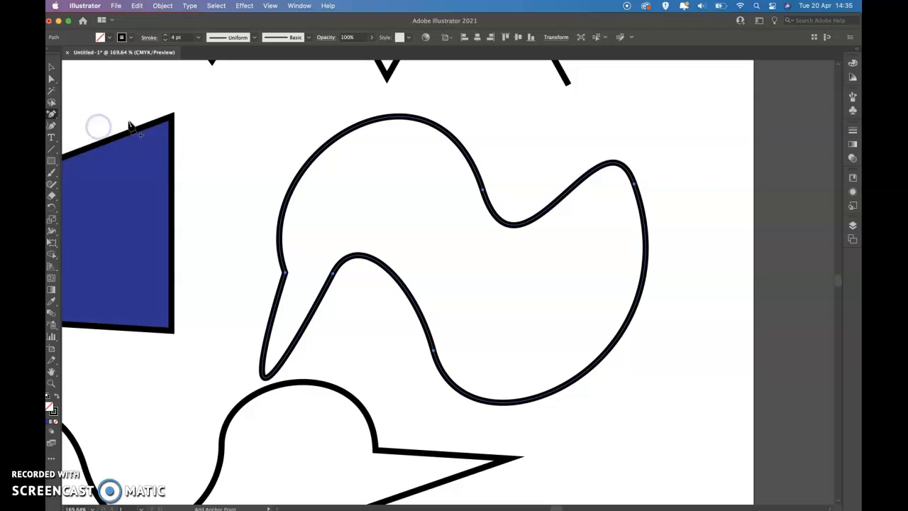
pyautogui.click(603, 357)
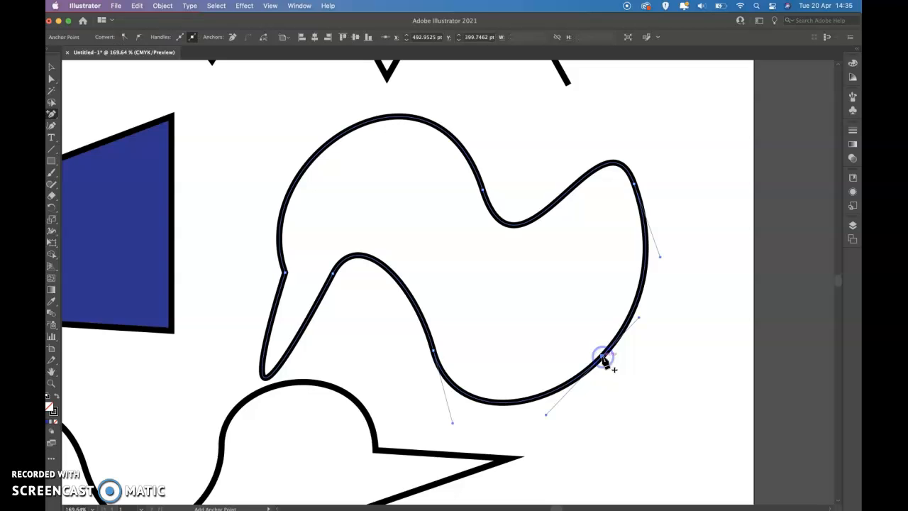
pyautogui.click(637, 303)
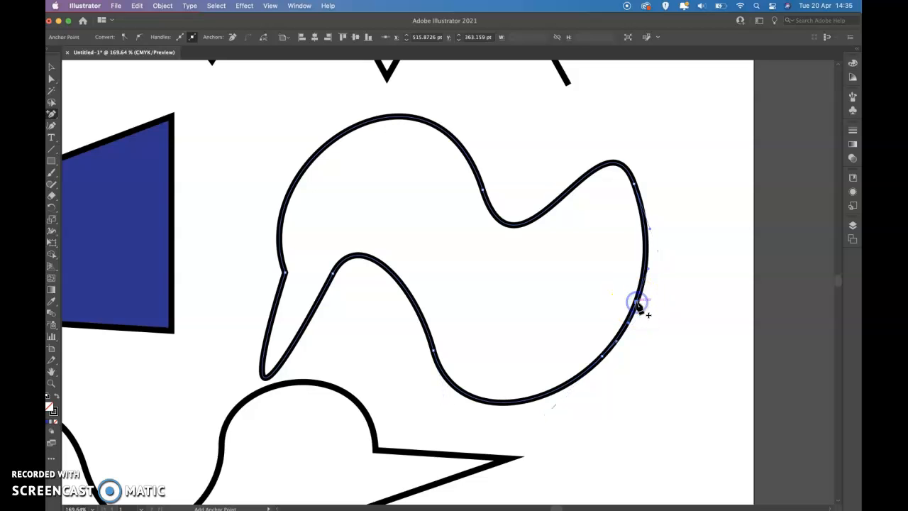
pyautogui.click(527, 402)
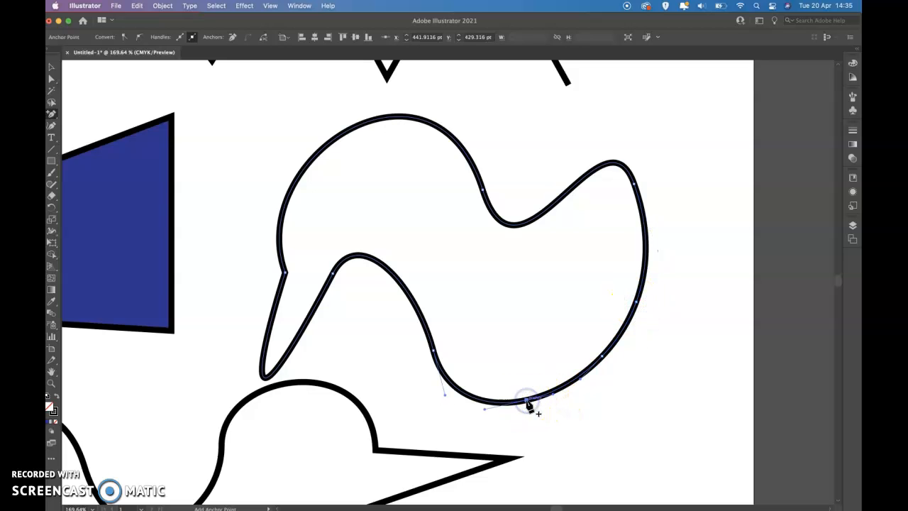
# Reshape the lower-right curve by moving the middle new anchor outward and the other two inward, raising the lower one into a tall arch
pyautogui.click(51, 79)
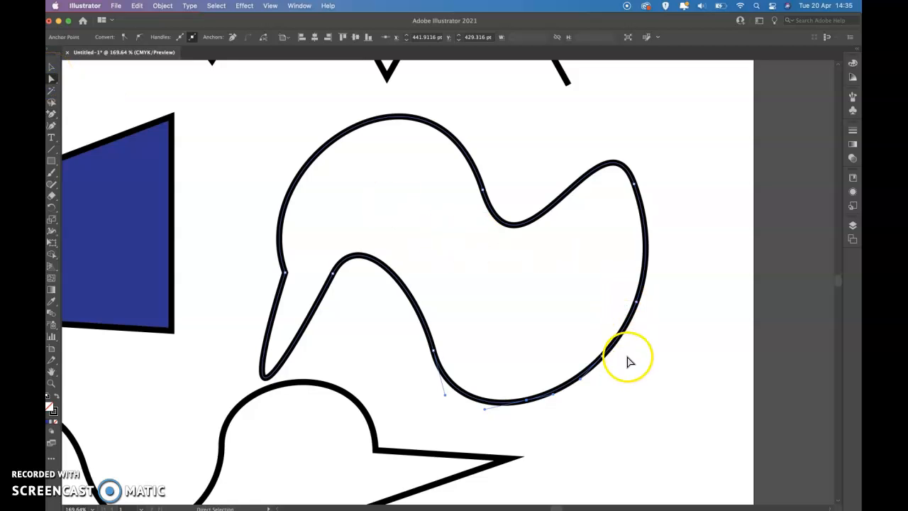
pyautogui.moveTo(604, 361); pyautogui.dragTo(658, 395)
pyautogui.moveTo(636, 302); pyautogui.dragTo(583, 291)
pyautogui.moveTo(526, 397); pyautogui.dragTo(555, 337)
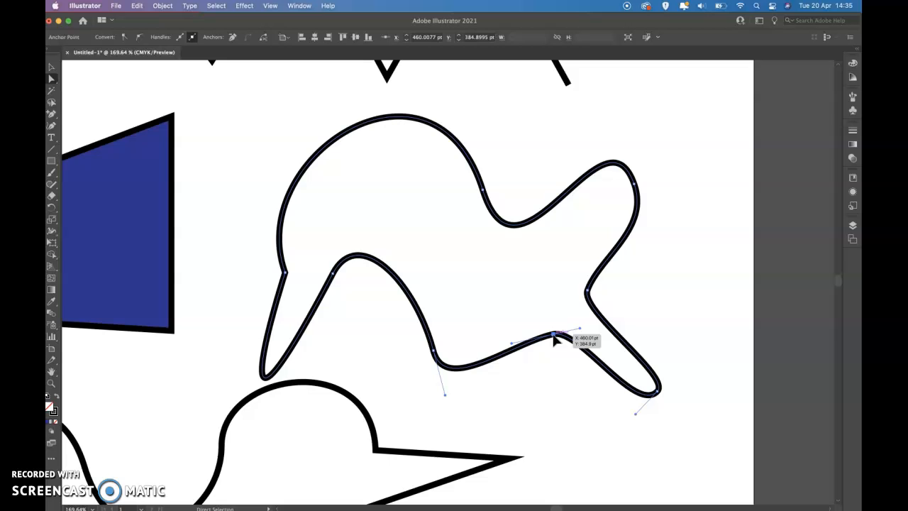
pyautogui.moveTo(555, 341); pyautogui.dragTo(517, 264)
pyautogui.click(320, 235)
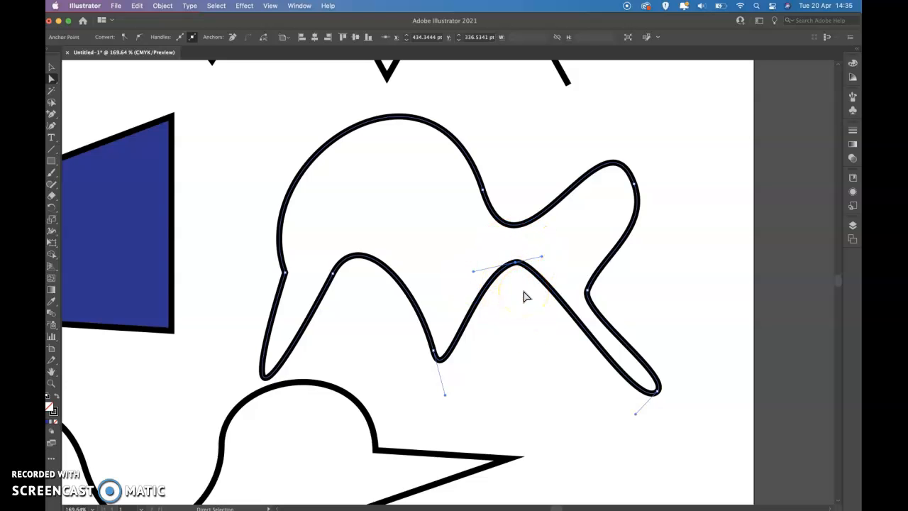
# Delete the anchor at the peak of the new arch and the inward anchor on the right side with the Delete Anchor Point tool
pyautogui.click(54, 119)
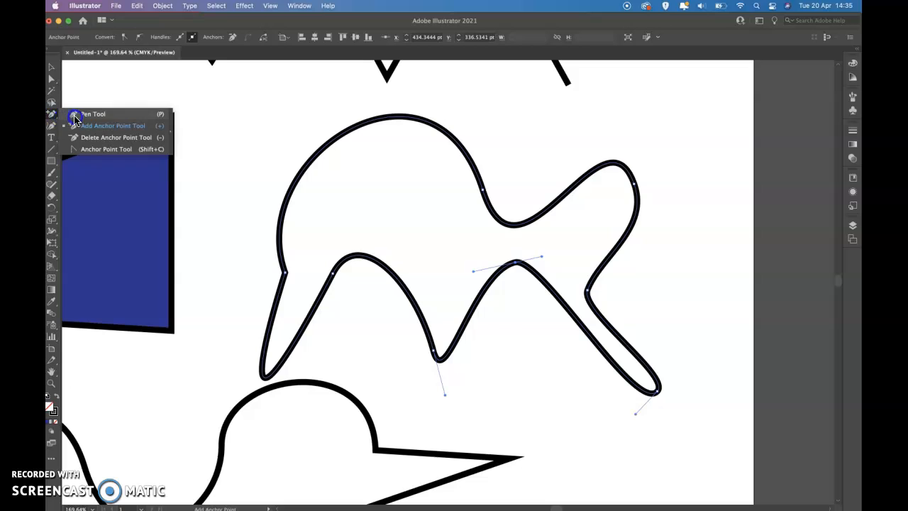
pyautogui.click(106, 138)
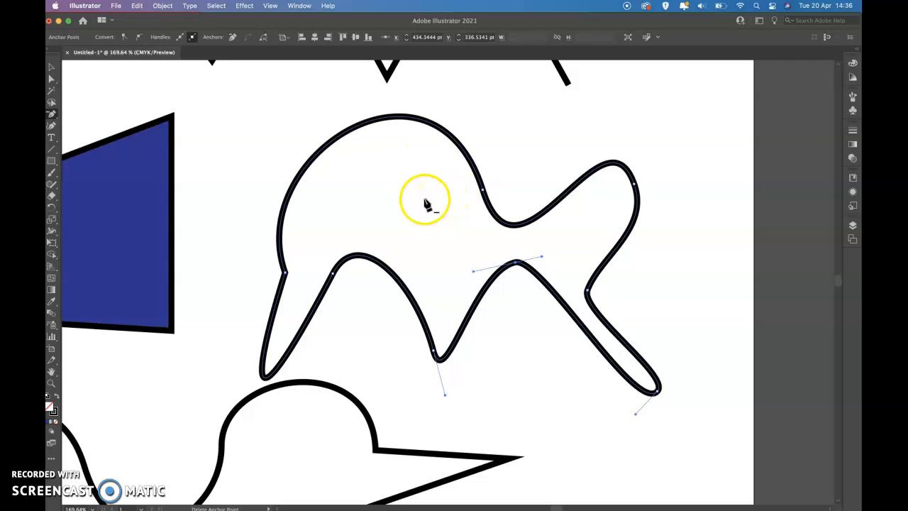
pyautogui.scroll(3, 544, 267)
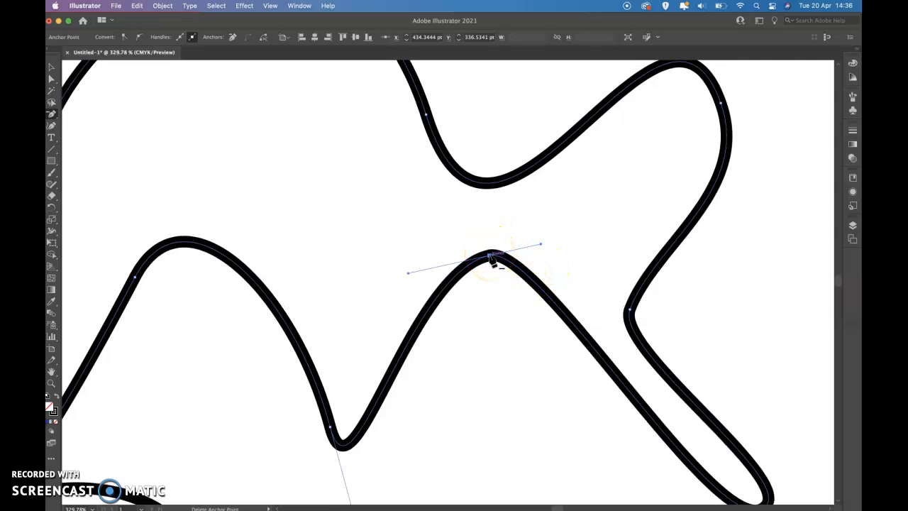
pyautogui.click(495, 260)
pyautogui.scroll(-3, 490, 259)
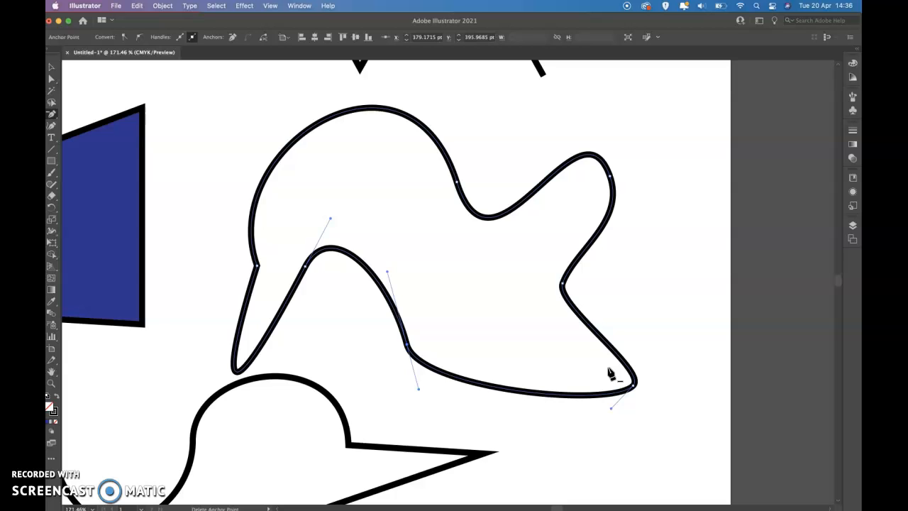
pyautogui.click(566, 285)
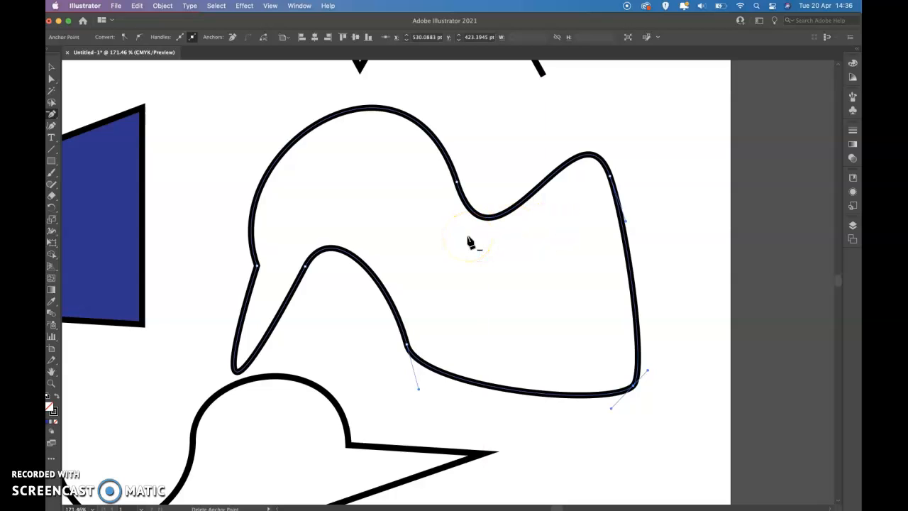
# Try converting the smooth anchor at the dip in the curved shape's upper edge to a corner with the Anchor Point tool
pyautogui.click(54, 115)
pyautogui.click(119, 149)
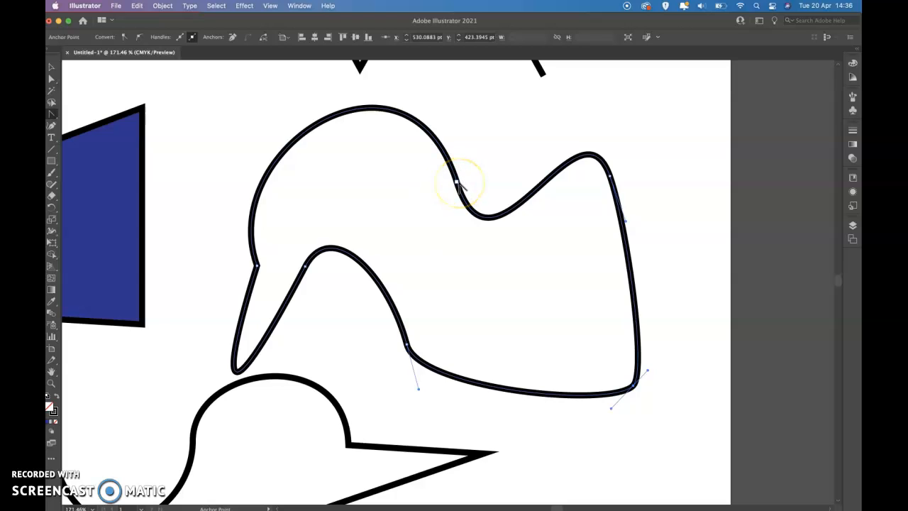
pyautogui.moveTo(51, 114); pyautogui.dragTo(103, 153)
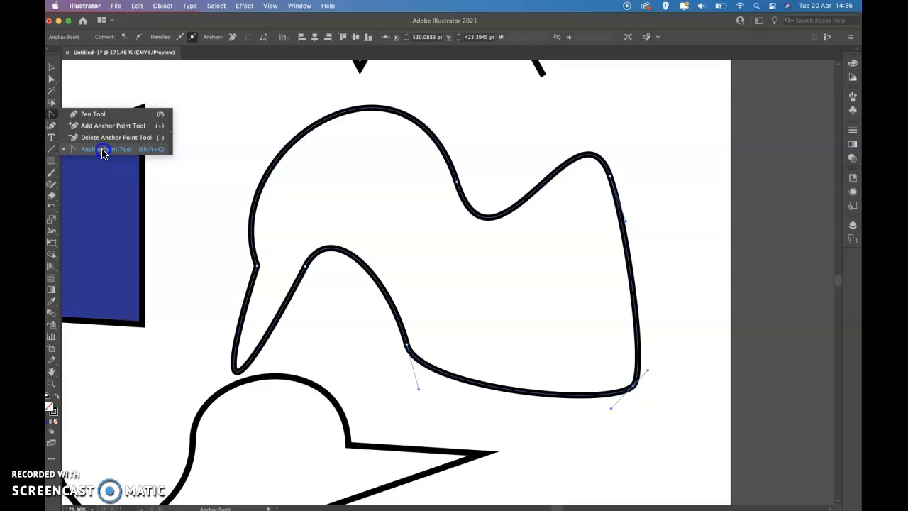
pyautogui.moveTo(102, 153); pyautogui.dragTo(102, 152)
pyautogui.click(390, 145)
pyautogui.click(458, 182)
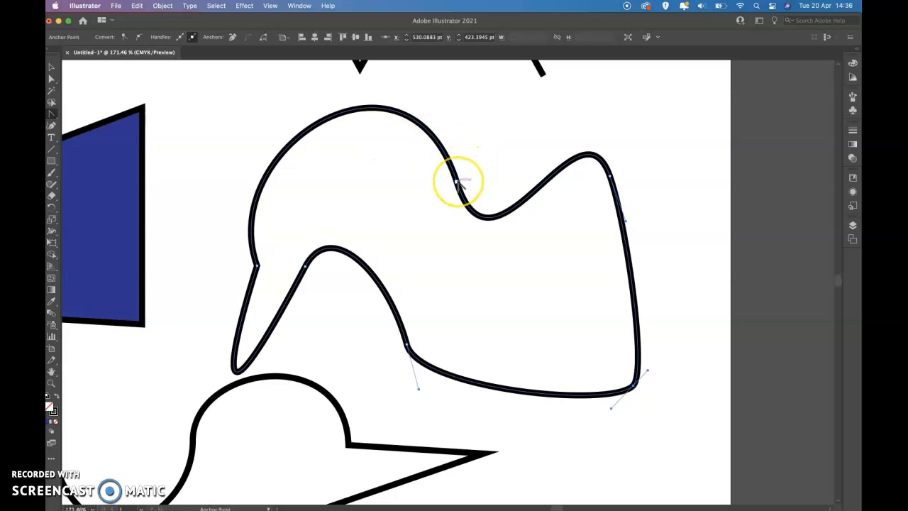
pyautogui.click(458, 181)
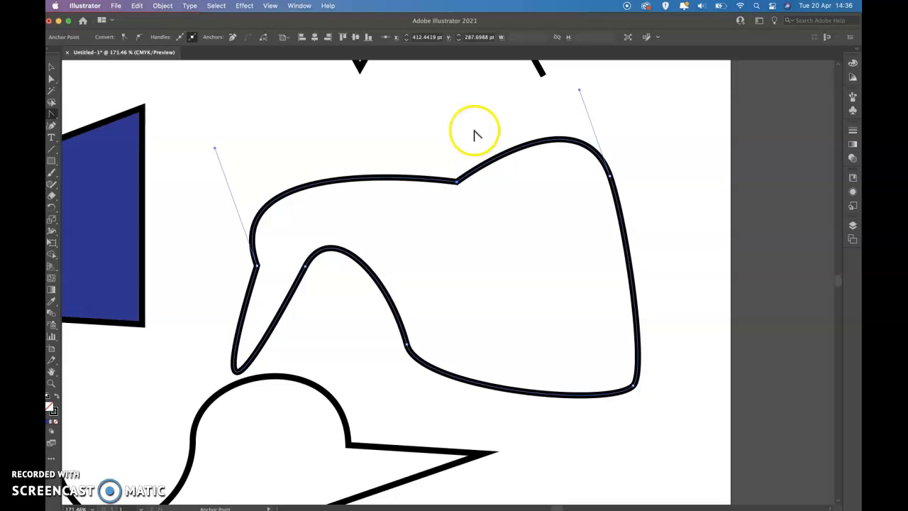
# Try converting the upper-right anchor and the arch's left anchor to corners, restoring the original smooth curves, including at the dip
pyautogui.click(609, 176)
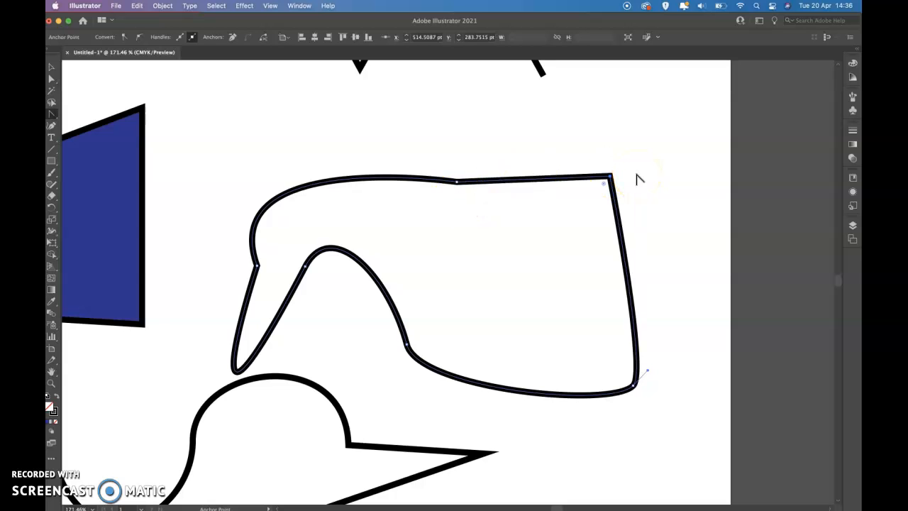
pyautogui.press('super+z')
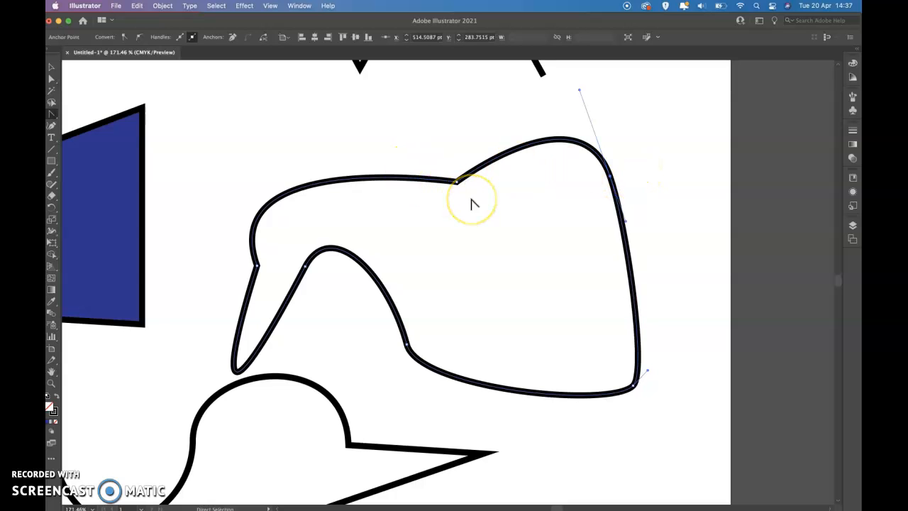
pyautogui.moveTo(456, 180); pyautogui.dragTo(492, 296)
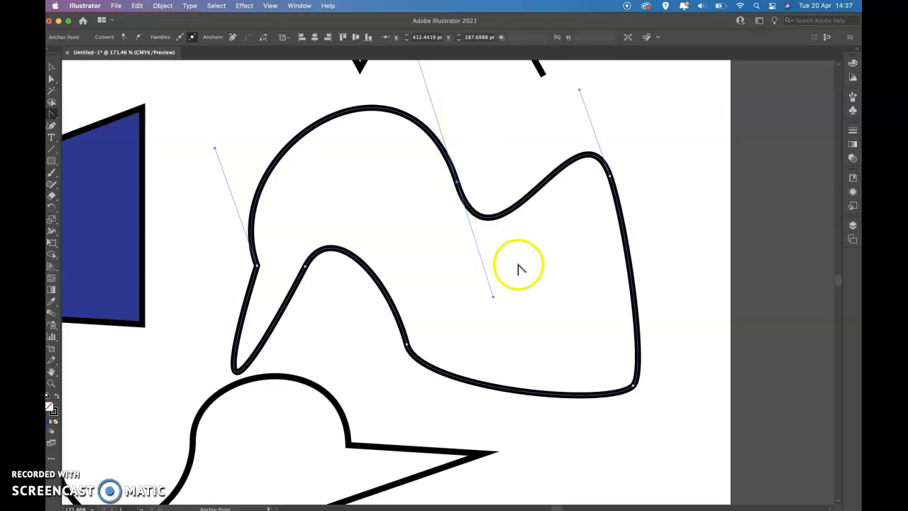
pyautogui.click(305, 266)
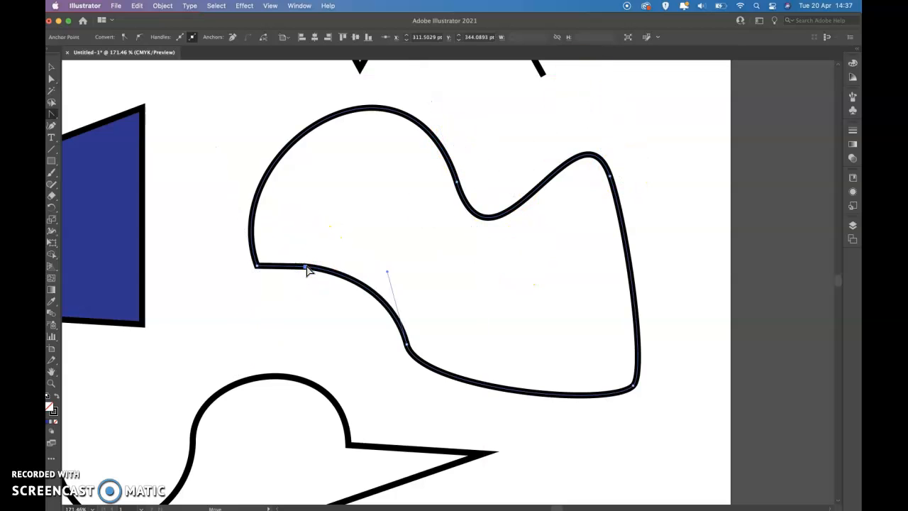
pyautogui.press('super+z')
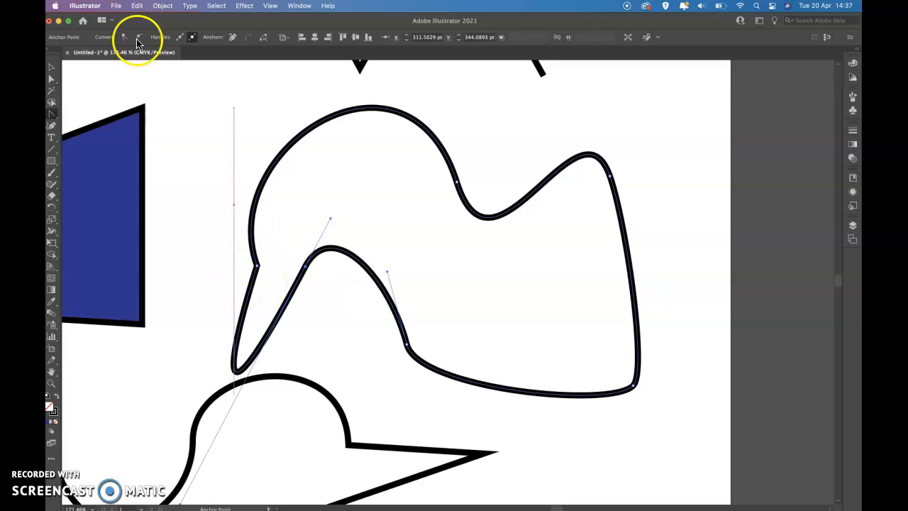
# Inspect the direction handles of the curved shape's leftmost corner anchor with the Direct Selection tool, and deselect the shape
pyautogui.click(52, 79)
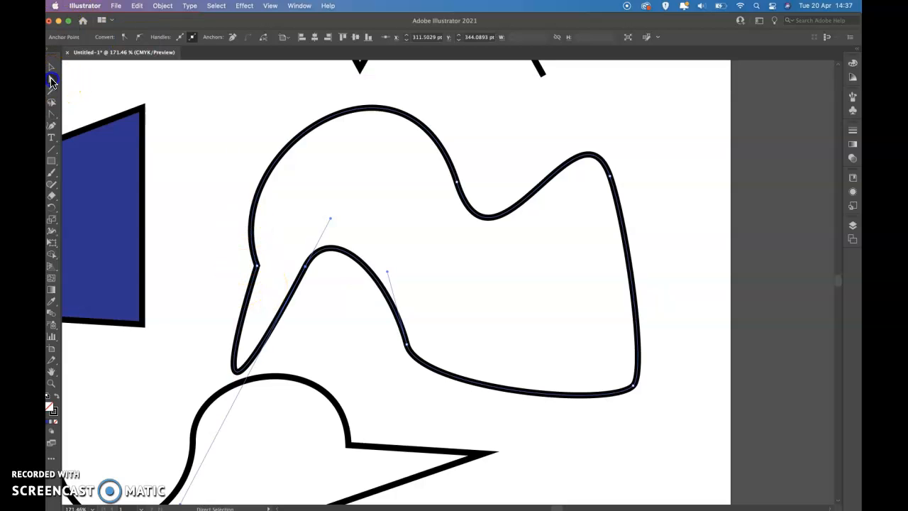
pyautogui.click(257, 265)
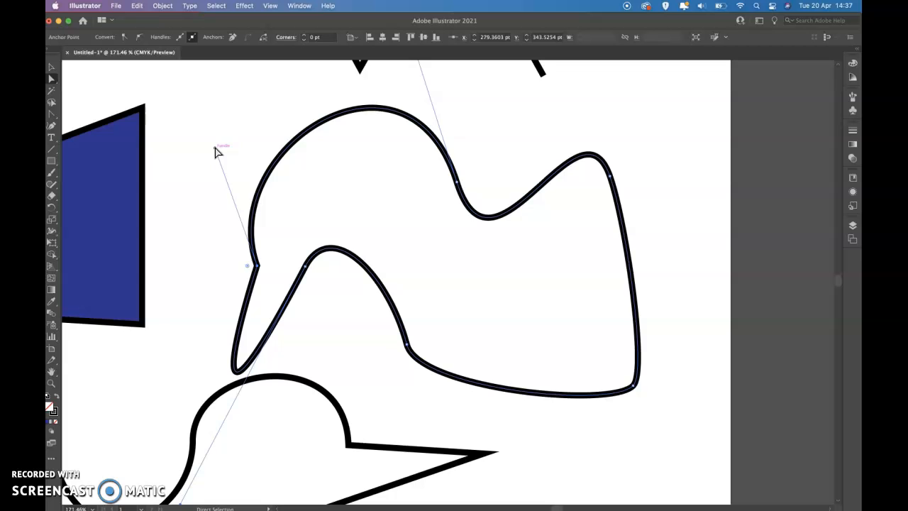
pyautogui.click(368, 319)
# Shorten and re-angle both direction handles at the anchor between the third and fourth arches of the scalloped path
pyautogui.scroll(-5, 368, 324)
pyautogui.scroll(-10, 368, 323)
pyautogui.hscroll(-4, 368, 323)
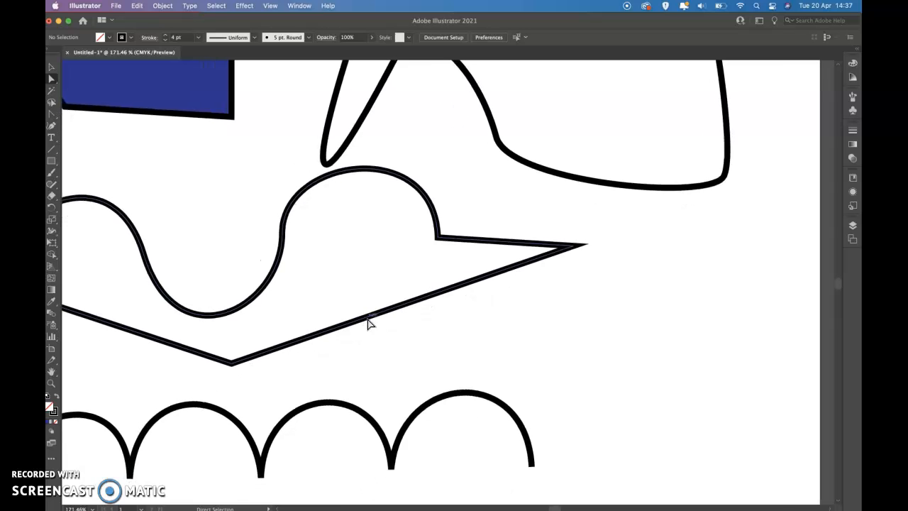
pyautogui.click(429, 305)
pyautogui.moveTo(429, 305); pyautogui.dragTo(430, 319)
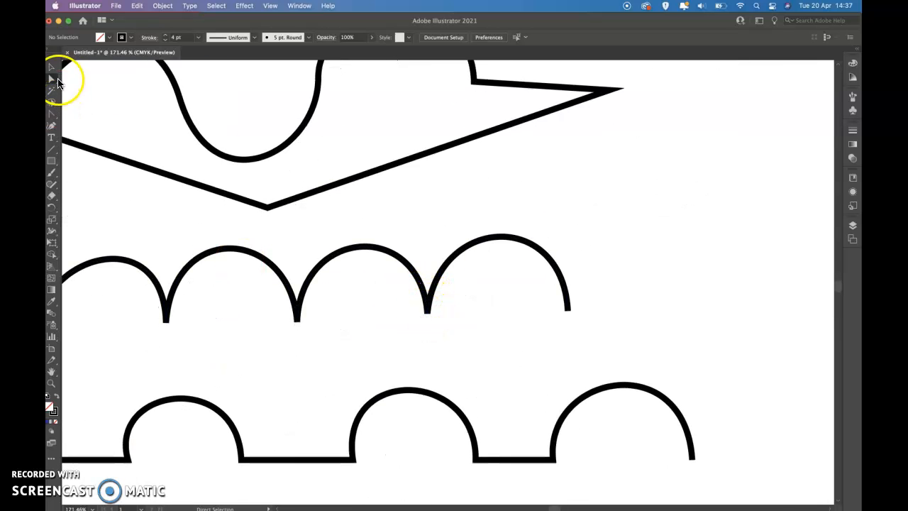
pyautogui.click(428, 315)
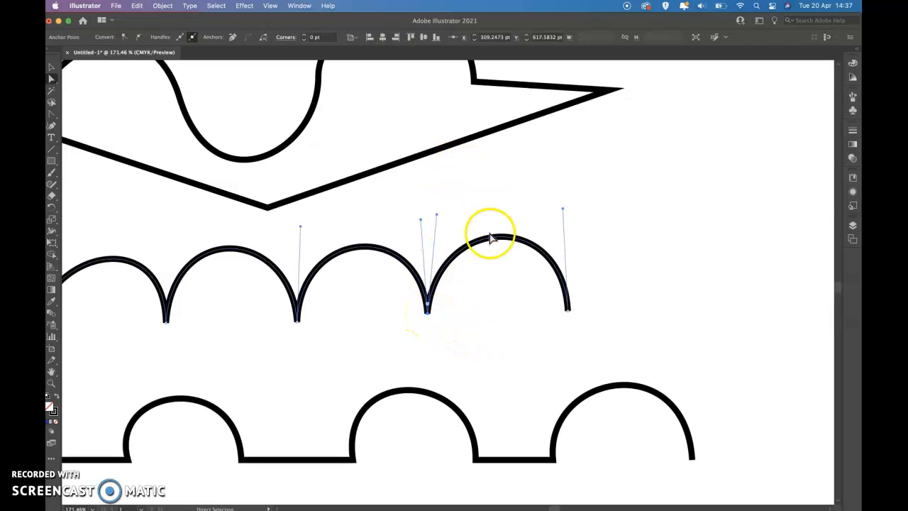
pyautogui.moveTo(437, 212); pyautogui.dragTo(415, 234)
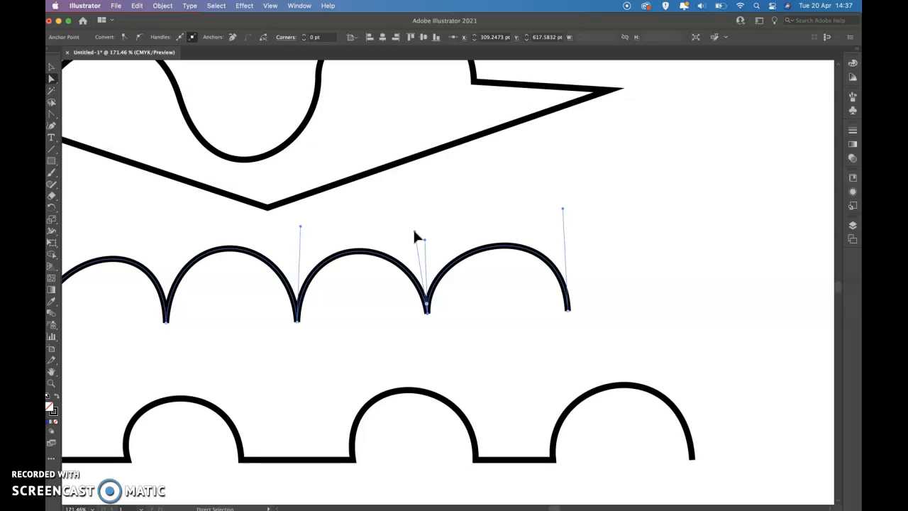
# Shorten both handles at the scalloped path's middle anchor and the second arch's left handle to flatten the two central arches
pyautogui.click(296, 320)
pyautogui.moveTo(290, 229)
pyautogui.mouseDown()
pyautogui.moveTo(289, 246)
pyautogui.moveTo(303, 239)
pyautogui.mouseUp()
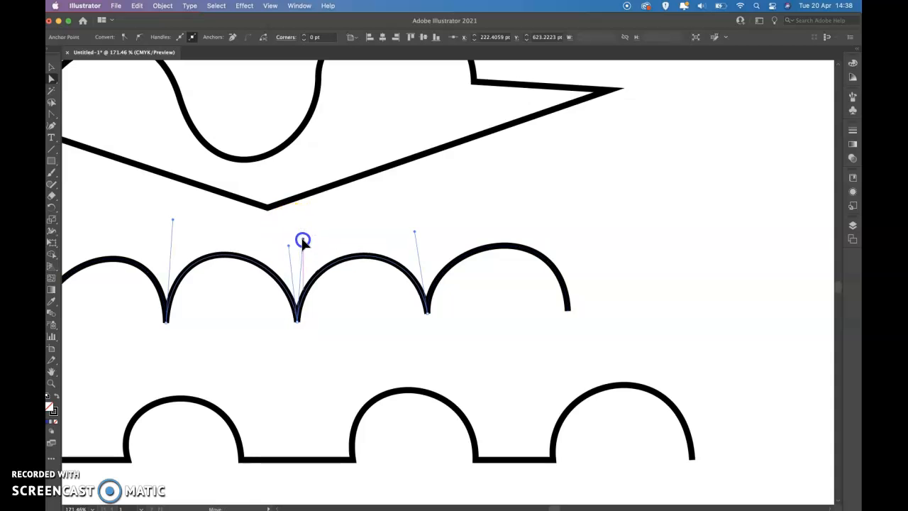
pyautogui.moveTo(173, 220); pyautogui.dragTo(175, 237)
pyautogui.click(487, 294)
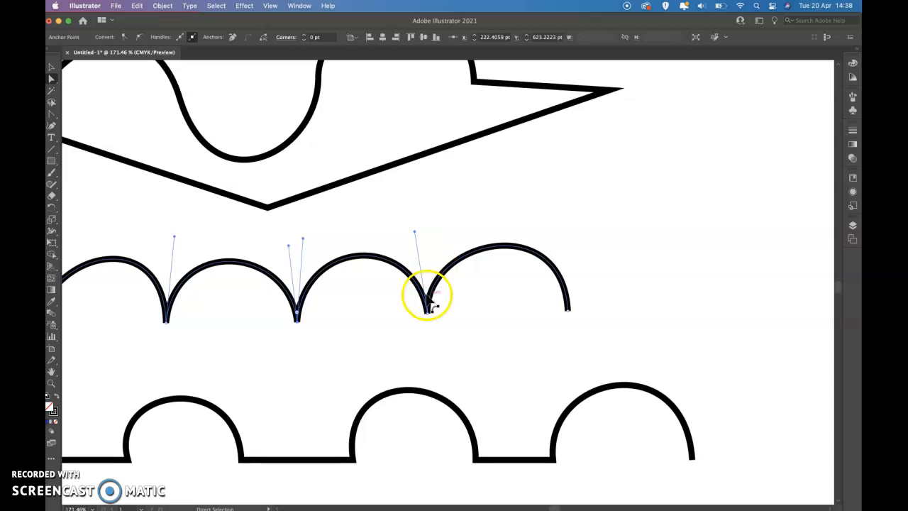
# Try retracting the handle at the right end of the scalloped path's third arch into its anchor, and undo it
pyautogui.scroll(3, 406, 164)
pyautogui.scroll(-3, 405, 164)
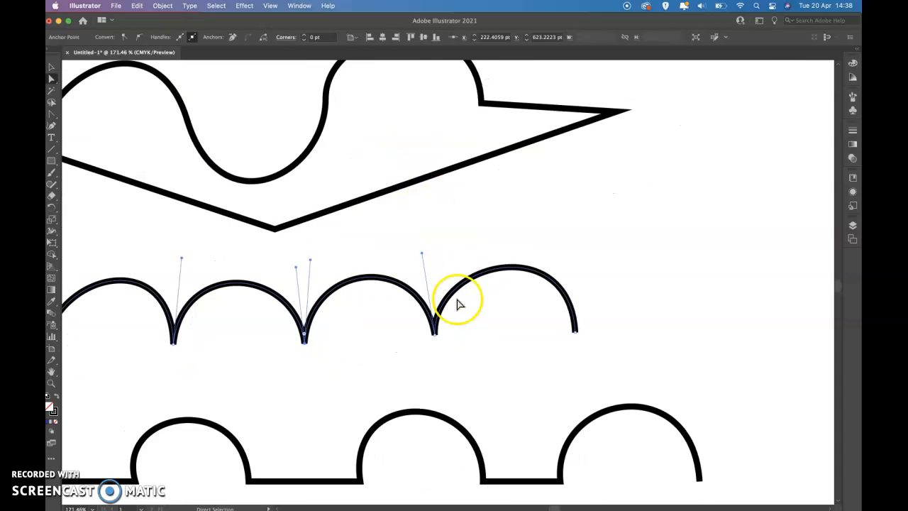
pyautogui.click(425, 257)
pyautogui.moveTo(424, 257); pyautogui.dragTo(436, 336)
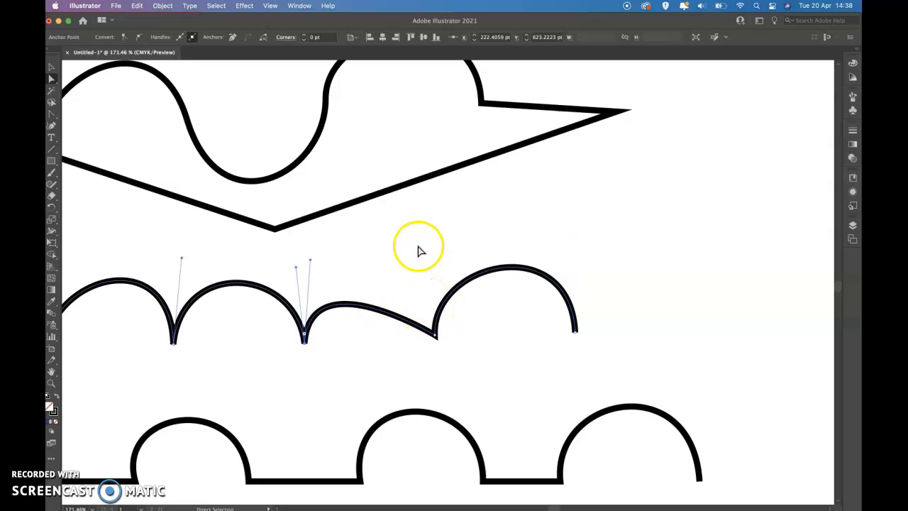
pyautogui.press('super+z')
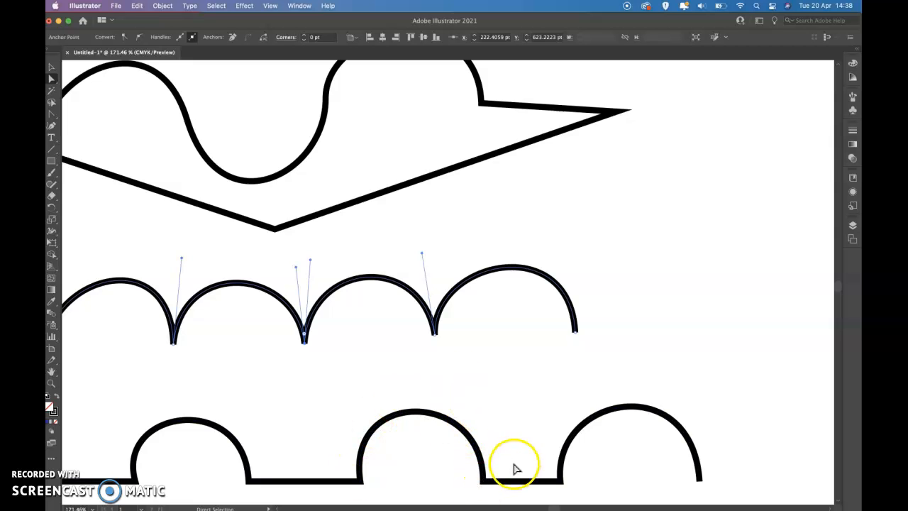
# Try turning the third arch into a straight segment by retracting its two handles into their anchors, and undo both changes
pyautogui.scroll(-4, 495, 472)
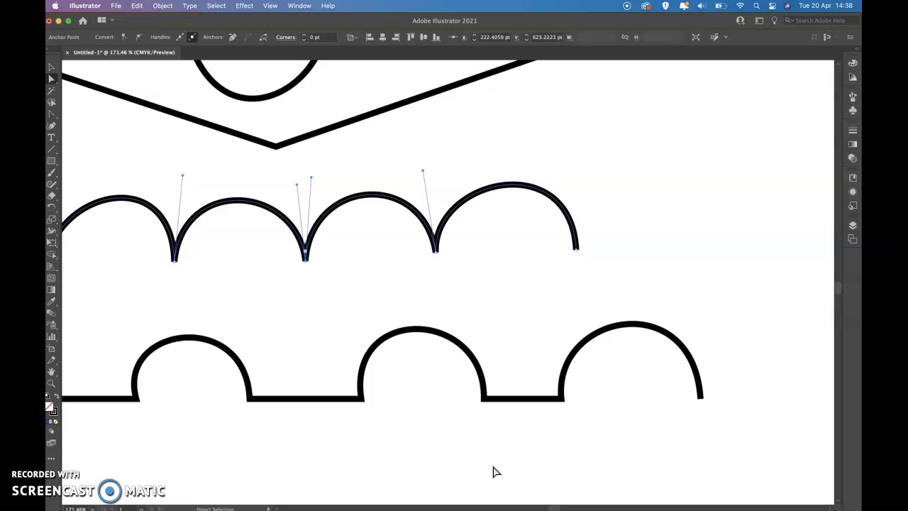
pyautogui.moveTo(423, 172); pyautogui.dragTo(436, 253)
pyautogui.moveTo(311, 178); pyautogui.dragTo(306, 259)
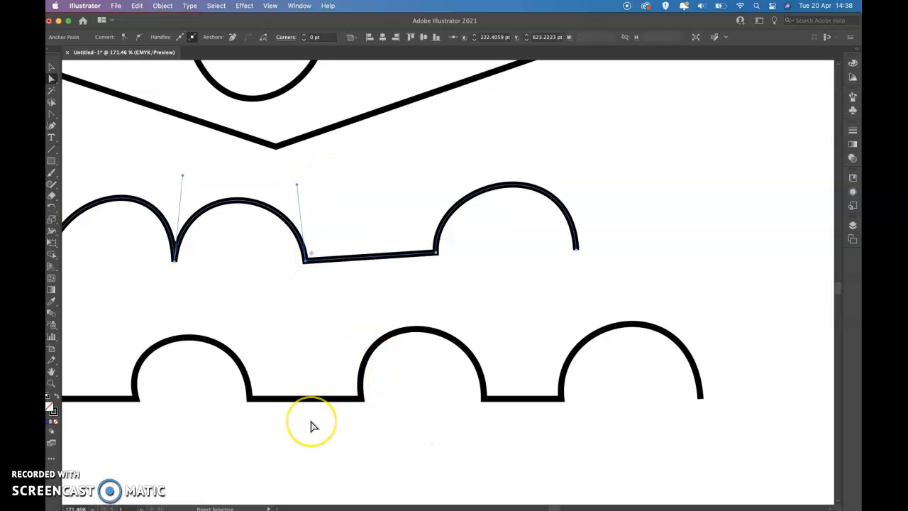
pyautogui.press('v')
pyautogui.press('super+z')
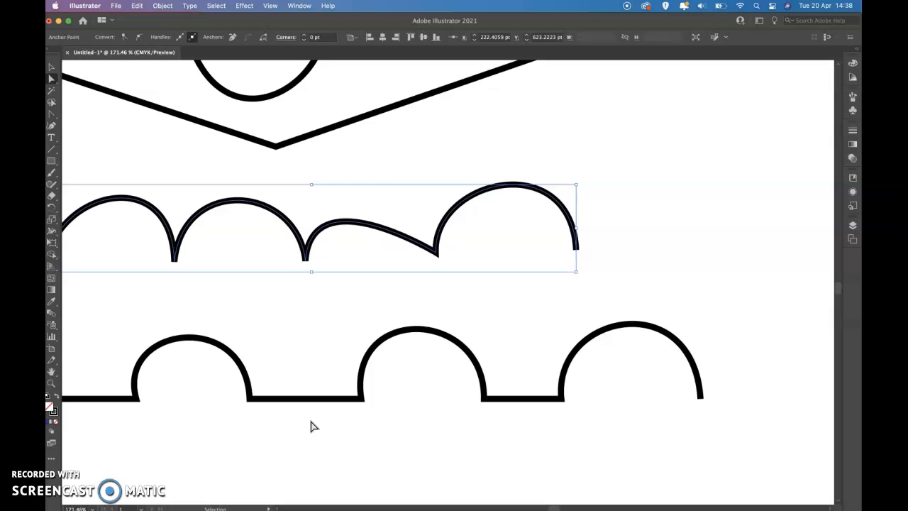
pyautogui.press('super+z')
pyautogui.press('a')
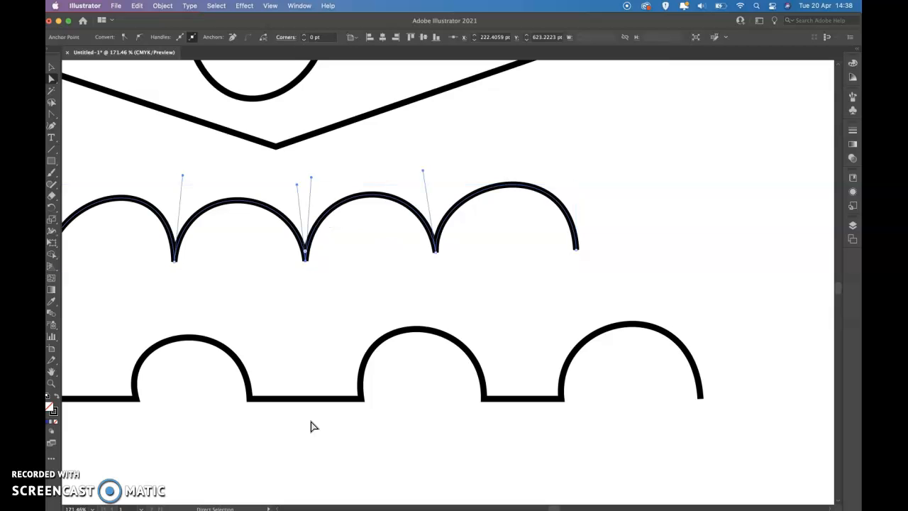
pyautogui.hscroll(-5, 312, 426)
pyautogui.scroll(1, 312, 426)
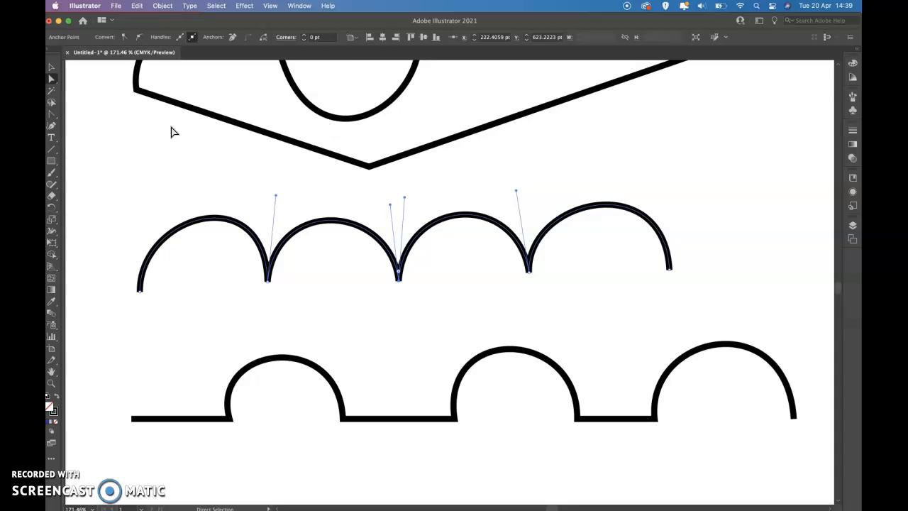
pyautogui.scroll(3, 171, 132)
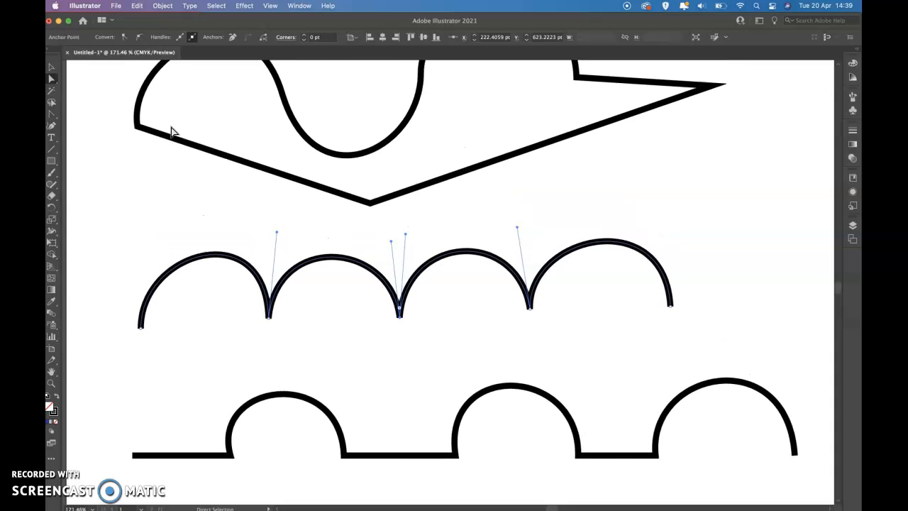